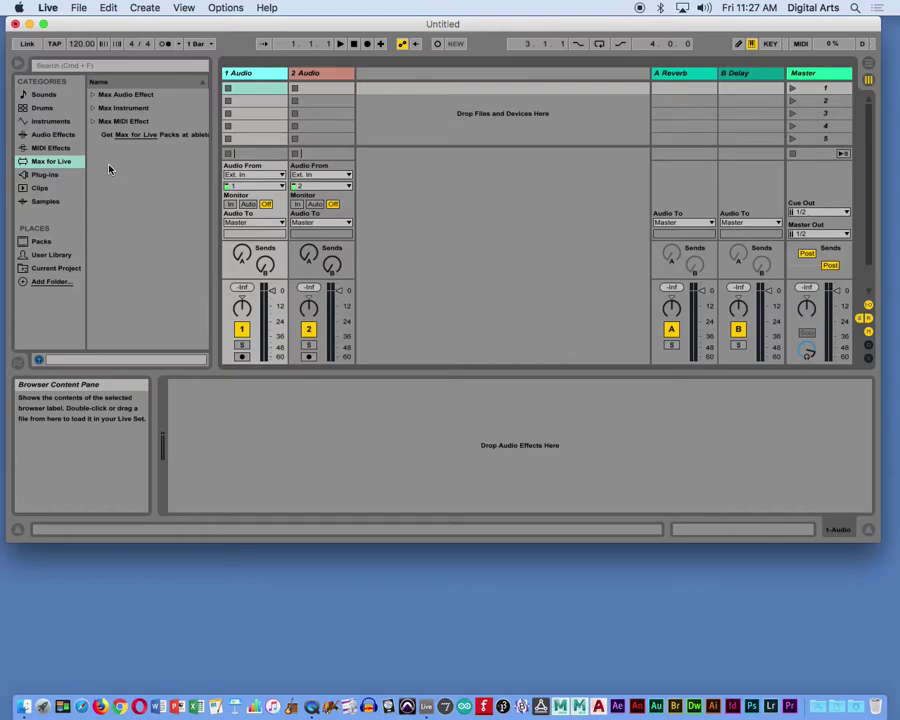
# - Browse Samples > Clips in the Browser and select the Break Classic Machine loop
pyautogui.click(45, 201)
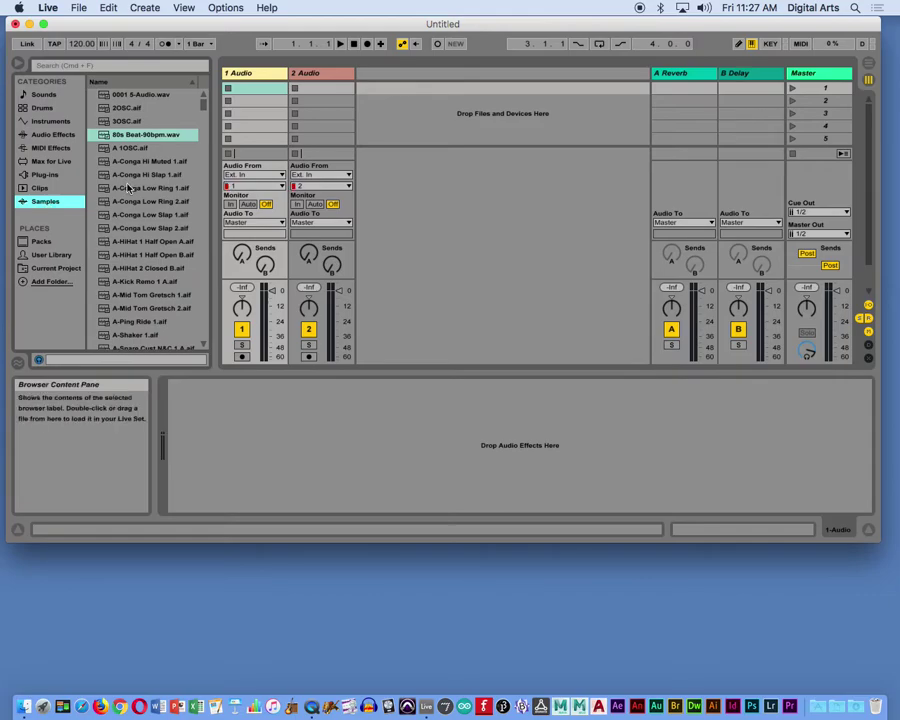
pyautogui.click(63, 190)
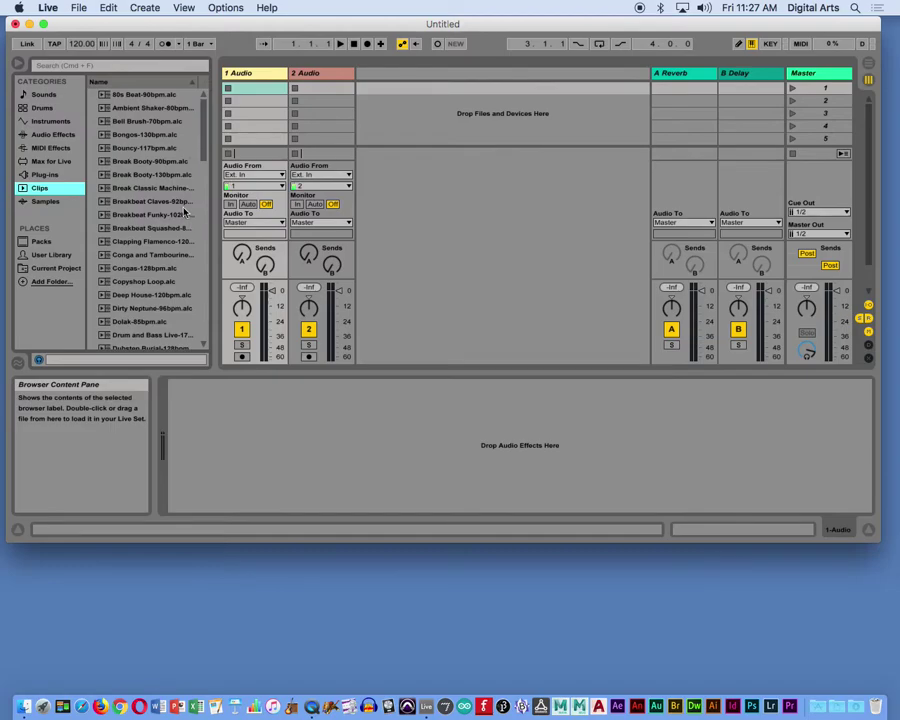
pyautogui.click(158, 189)
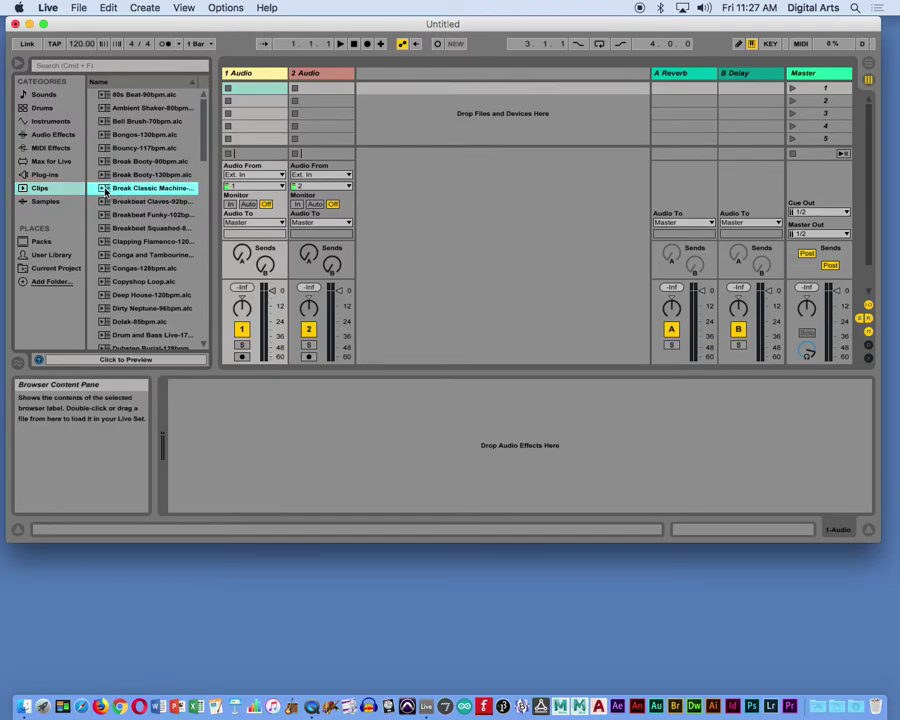
# - Drop Break Classic Machine into track 1's first slot, launch it, and show its Clip View waveform
pyautogui.moveTo(105, 190); pyautogui.dragTo(261, 88)
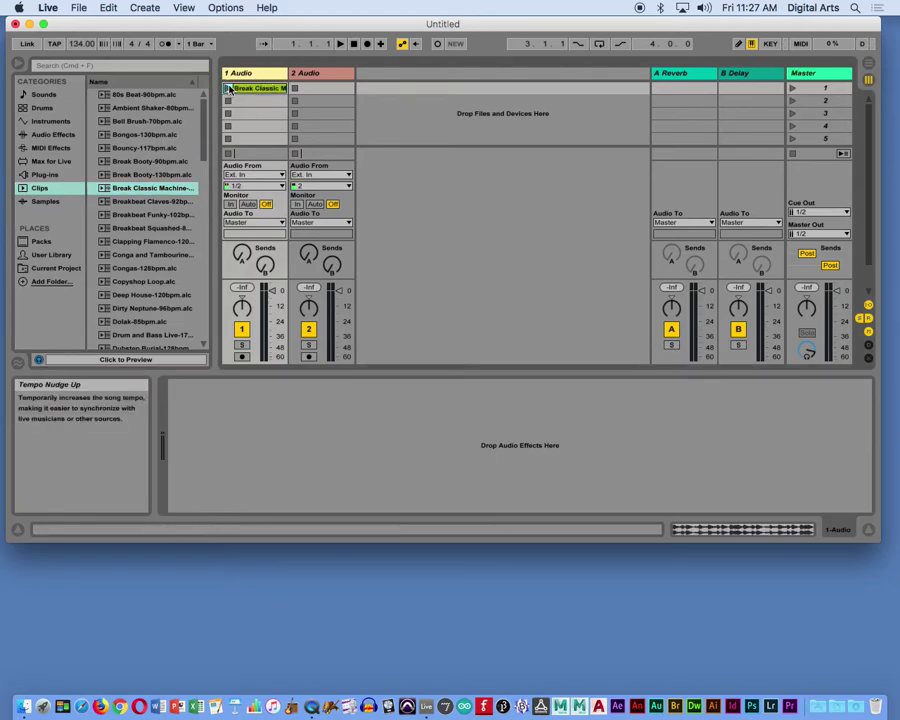
pyautogui.click(229, 88)
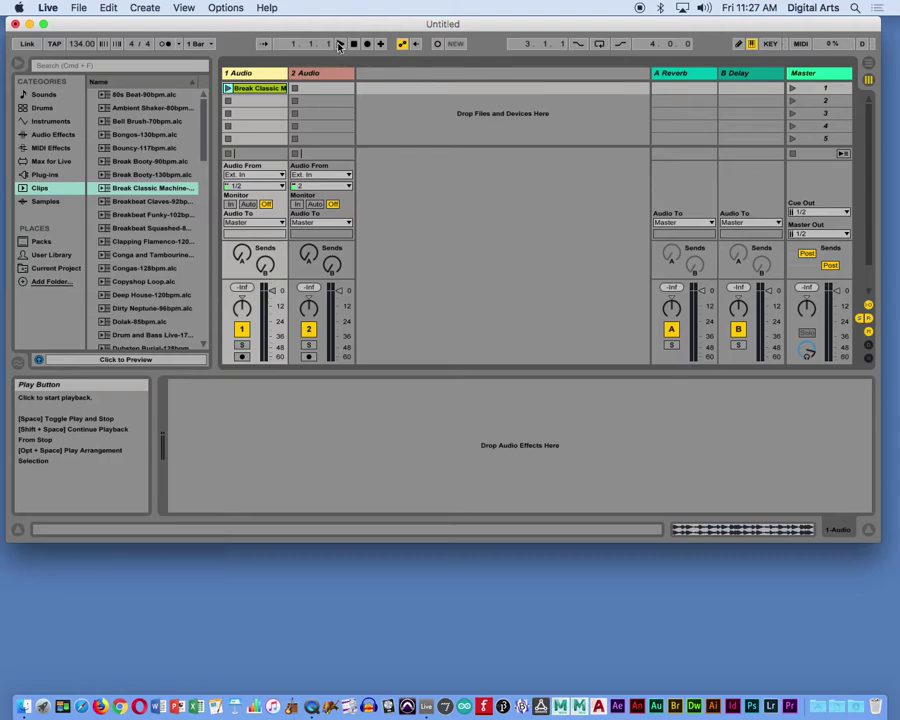
pyautogui.click(258, 88)
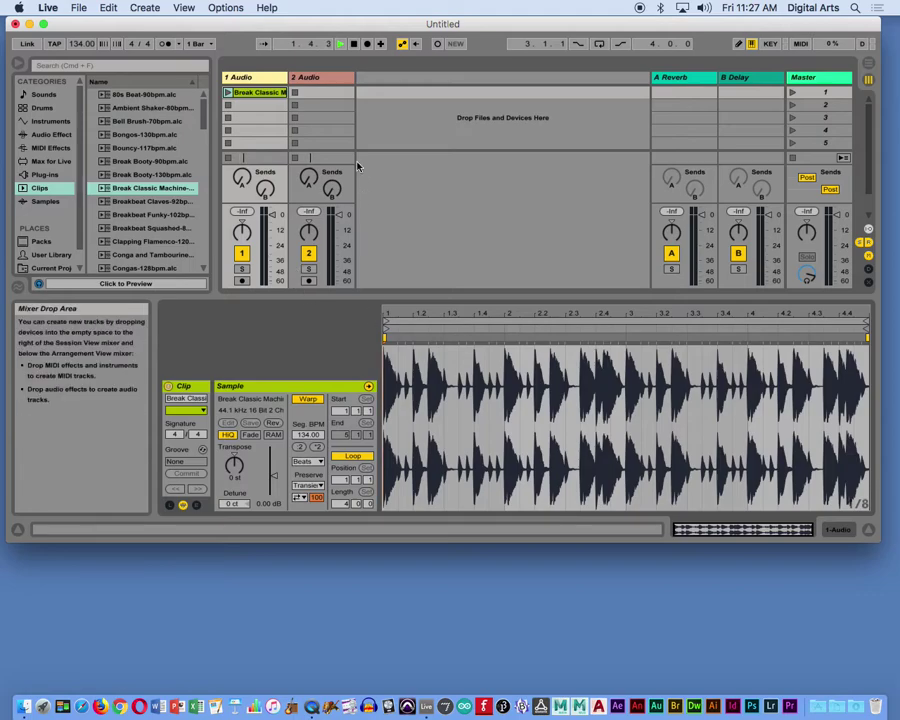
pyautogui.click(228, 93)
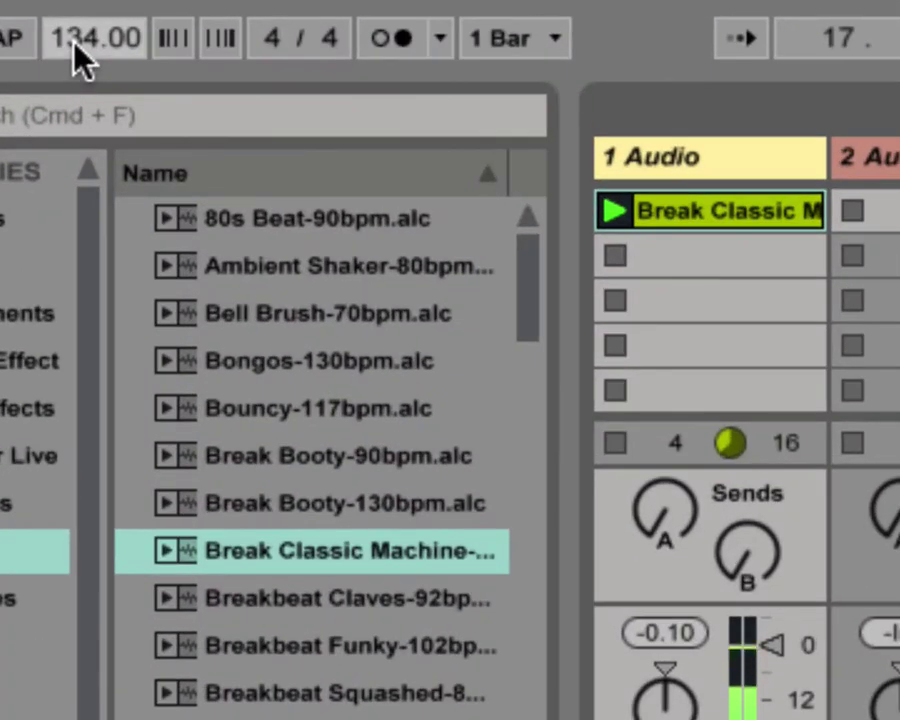
# - Set the song tempo to 70 BPM, then lower it to 20 BPM
pyautogui.click(77, 46)
pyautogui.write('70')
pyautogui.press('Return')
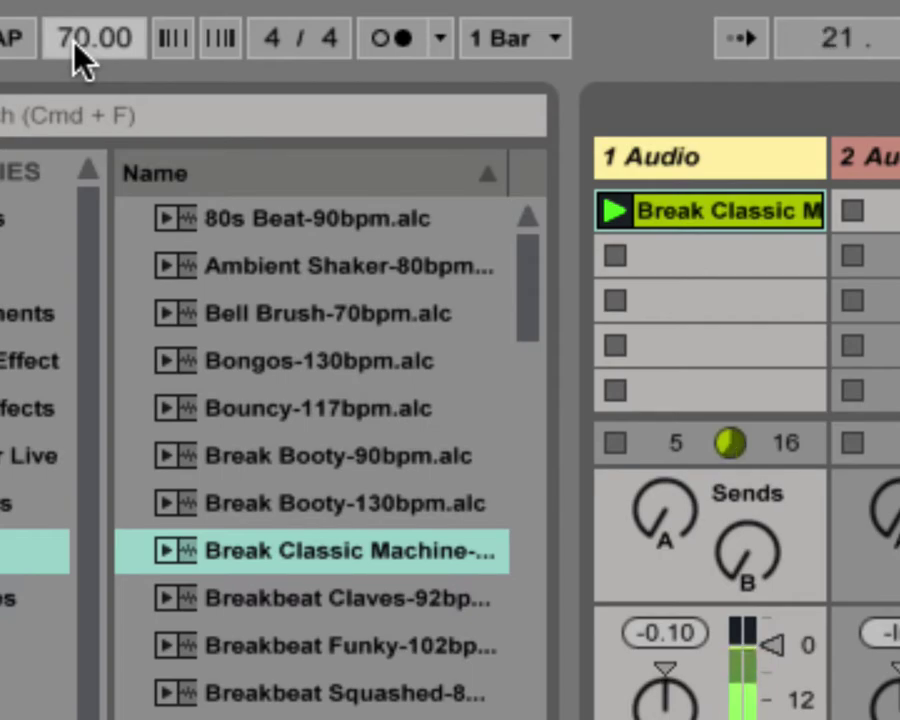
pyautogui.write('20')
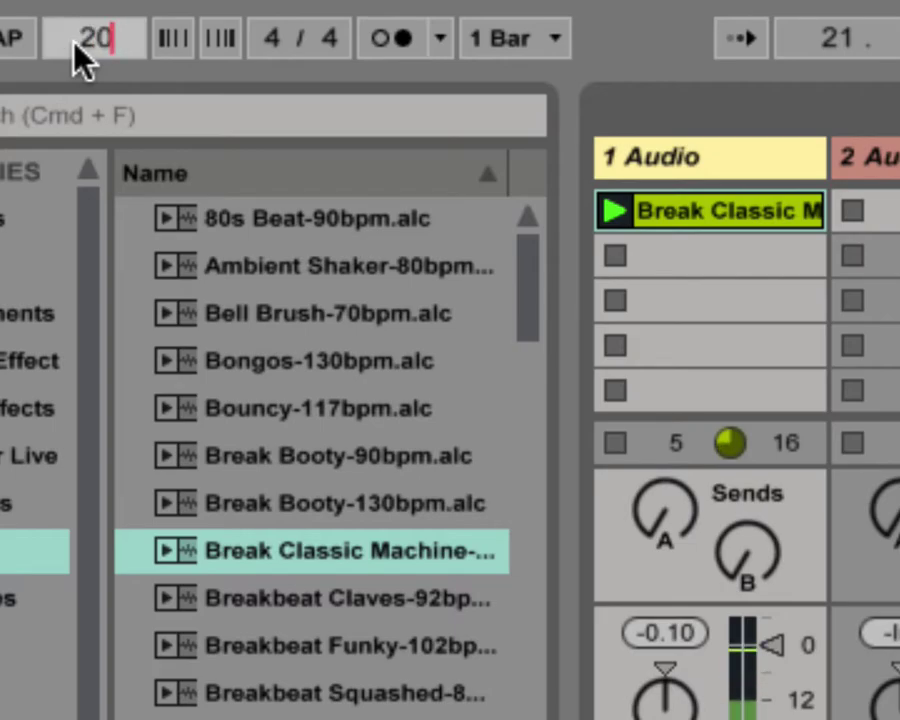
pyautogui.press('Return')
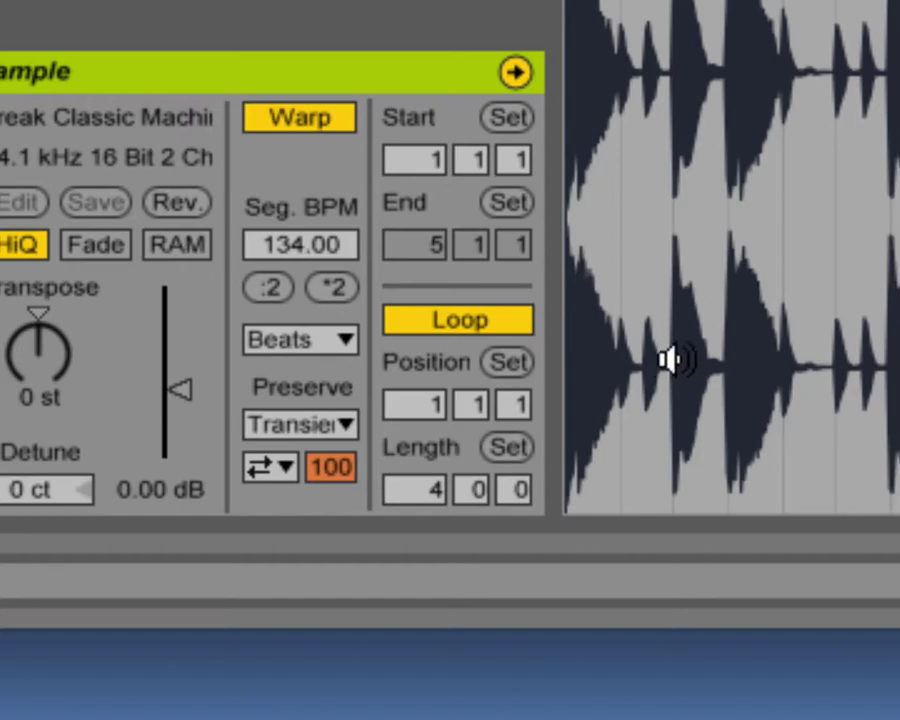
# - Set the clip's Warp Mode to Tones, exposing Grain Size 30.00
pyautogui.click(314, 341)
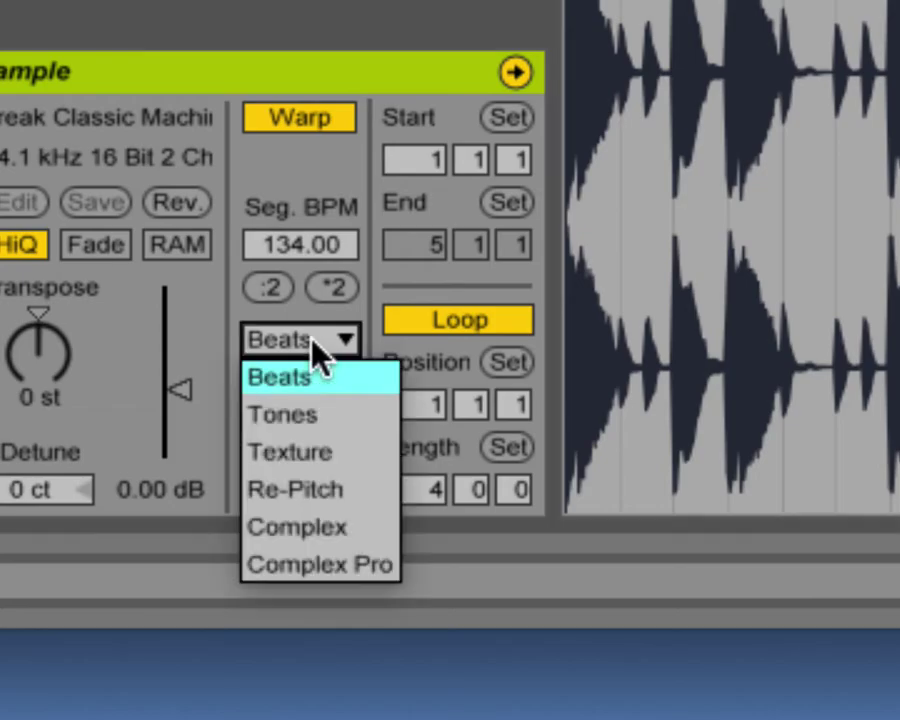
pyautogui.click(323, 418)
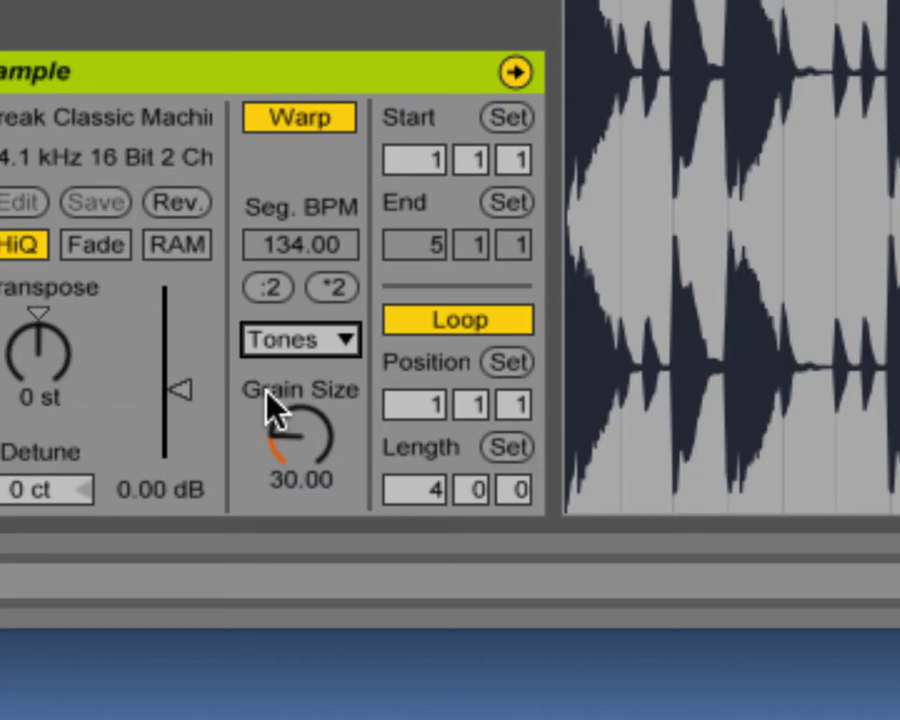
# - Change the clip's Warp Mode to Texture, with Grain Size 65.00 and Flux 25.00
pyautogui.click(306, 338)
pyautogui.click(316, 452)
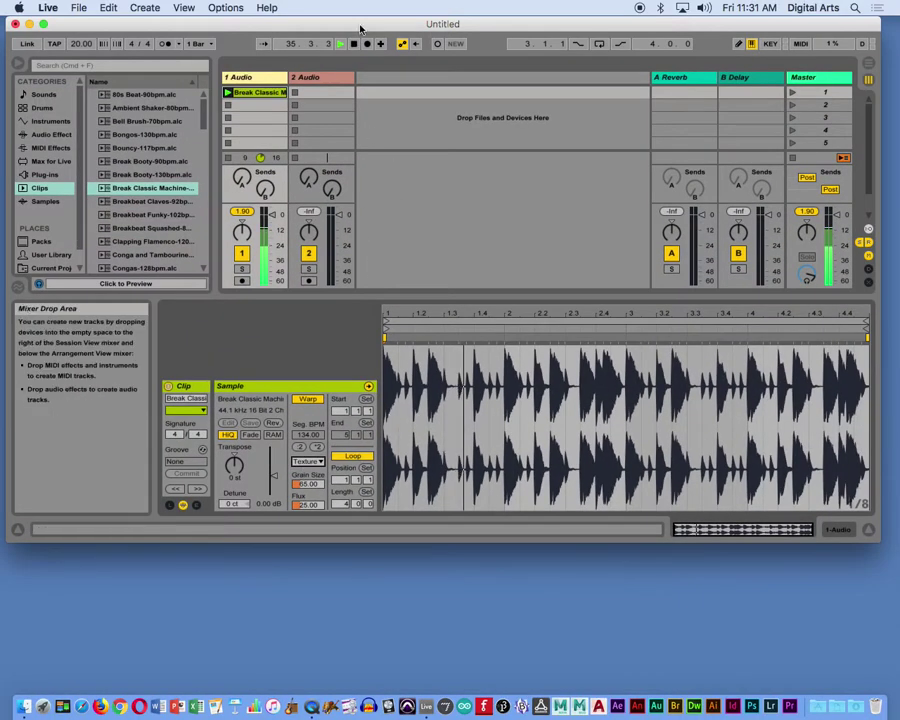
# - Stop the stretched loop with the transport Stop button
pyautogui.click(353, 43)
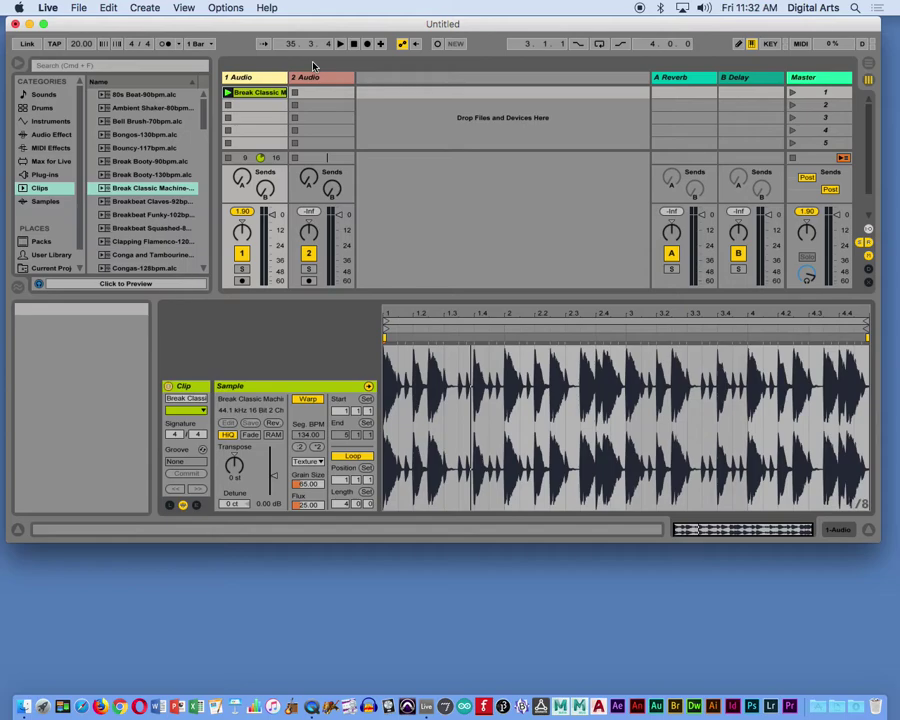
# - Hide Live with Cmd+H, launch Max, close its blank patcher, and move the slides window right
pyautogui.press('cmd+h')
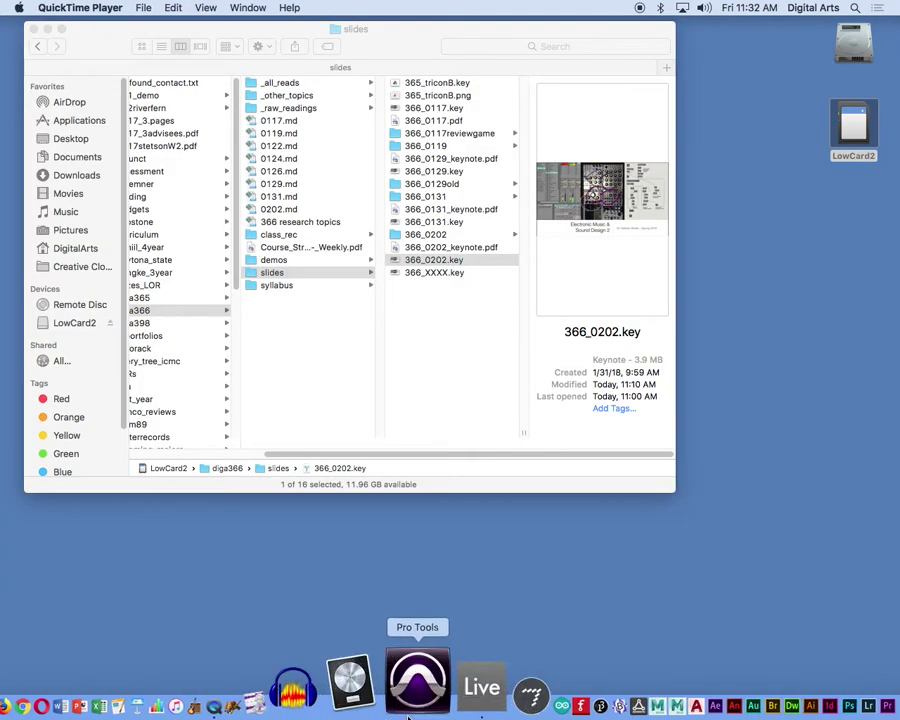
pyautogui.click(445, 698)
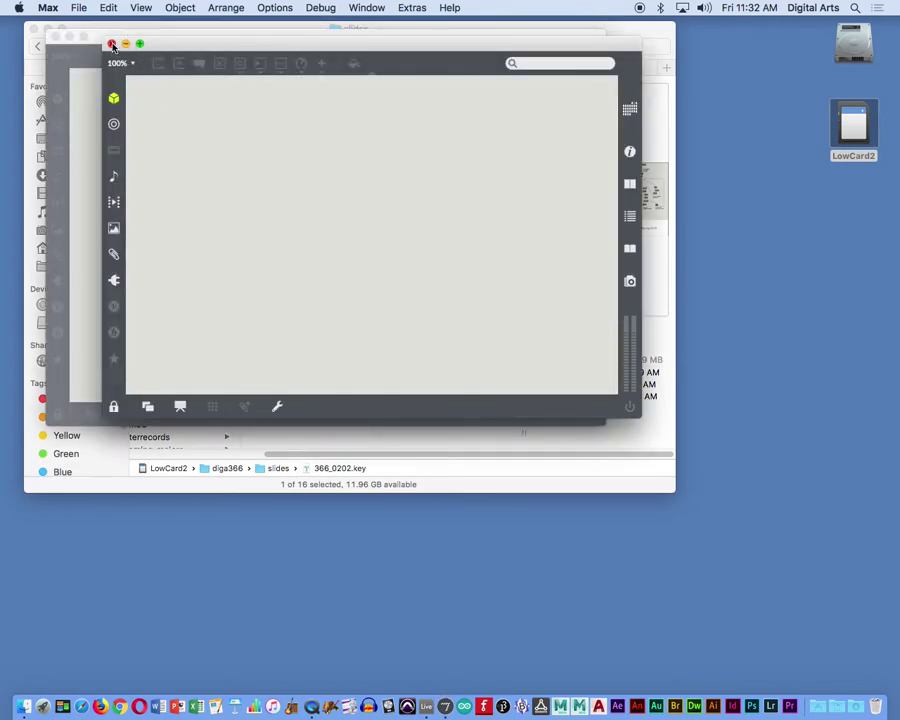
pyautogui.click(42, 34)
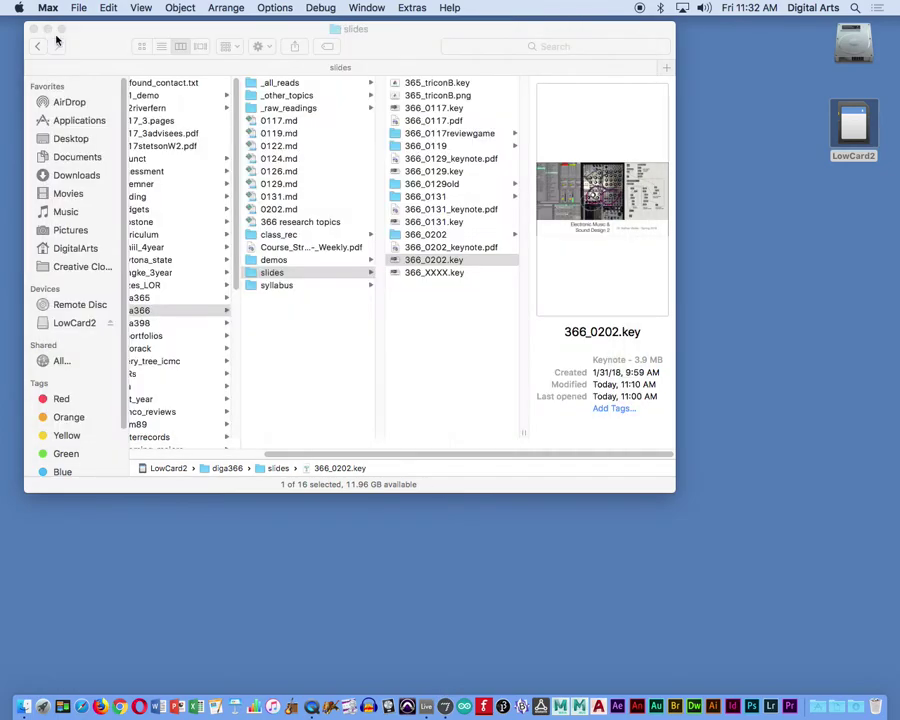
pyautogui.moveTo(111, 32); pyautogui.dragTo(335, 221)
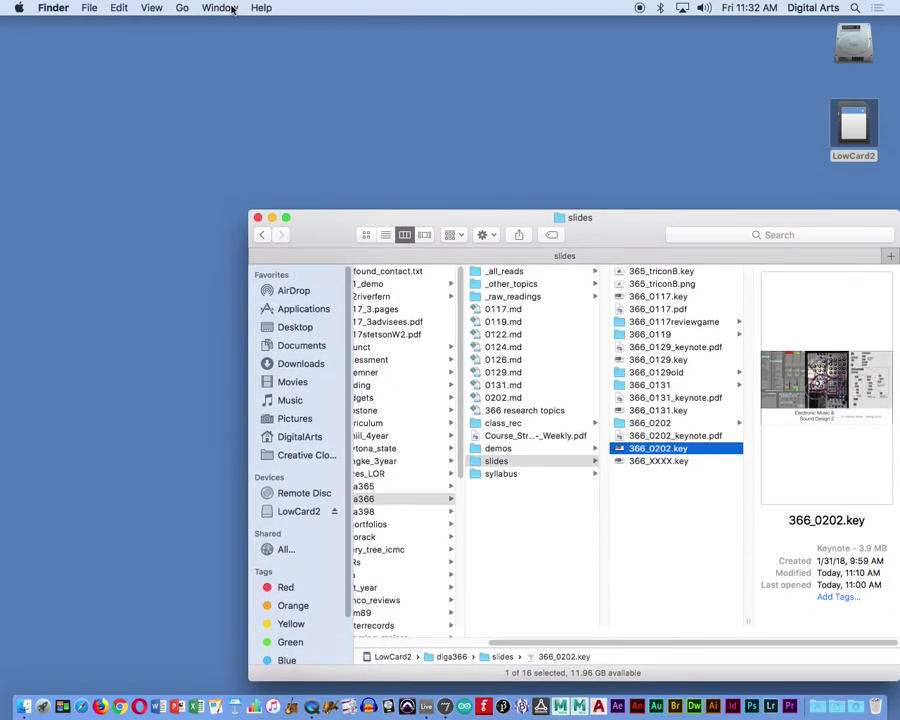
# - Open Extras > ExamplesOverview and load the forbidden-planet patch from the MSP FFT fun examples
pyautogui.click(440, 704)
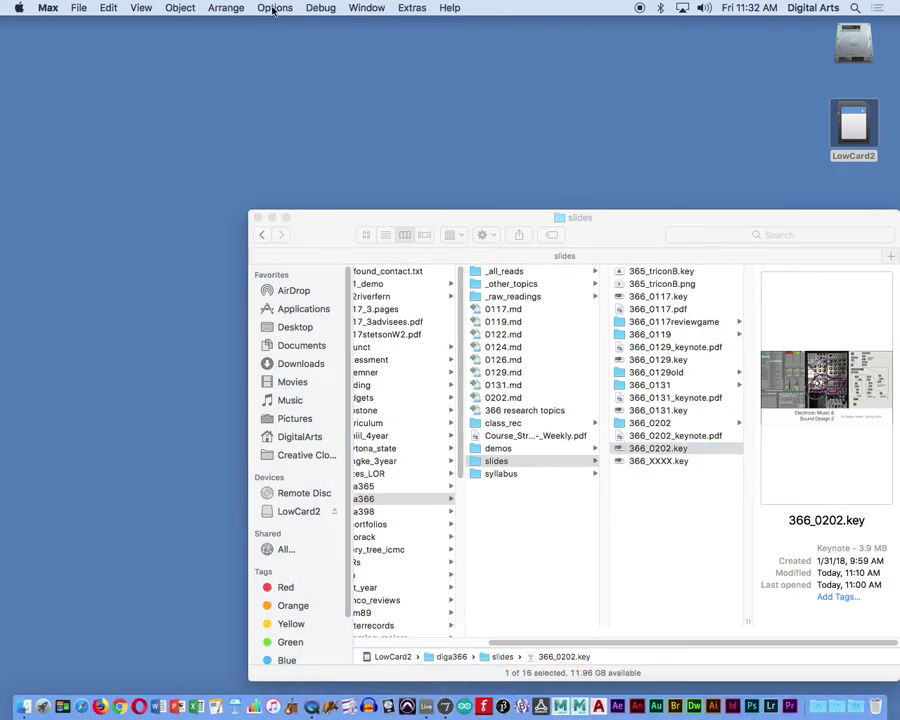
pyautogui.click(414, 8)
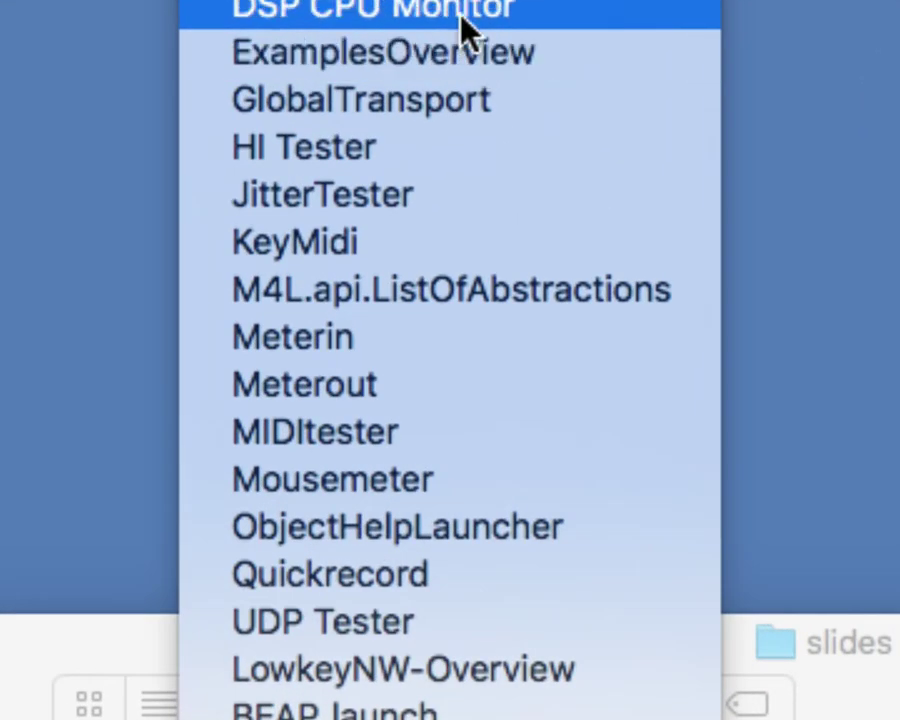
pyautogui.click(470, 40)
pyautogui.click(290, 28)
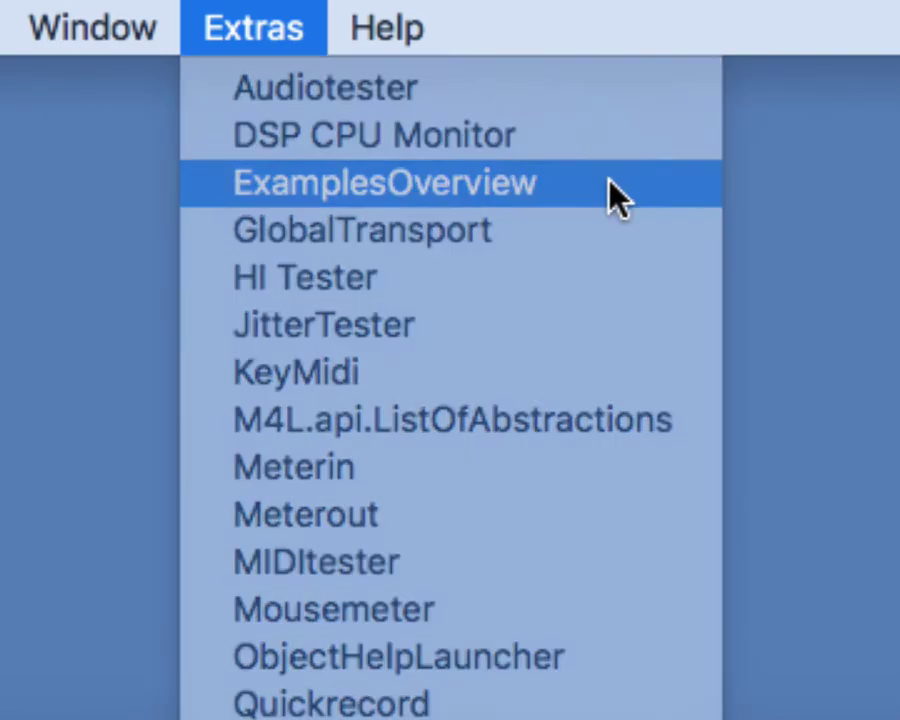
pyautogui.click(618, 194)
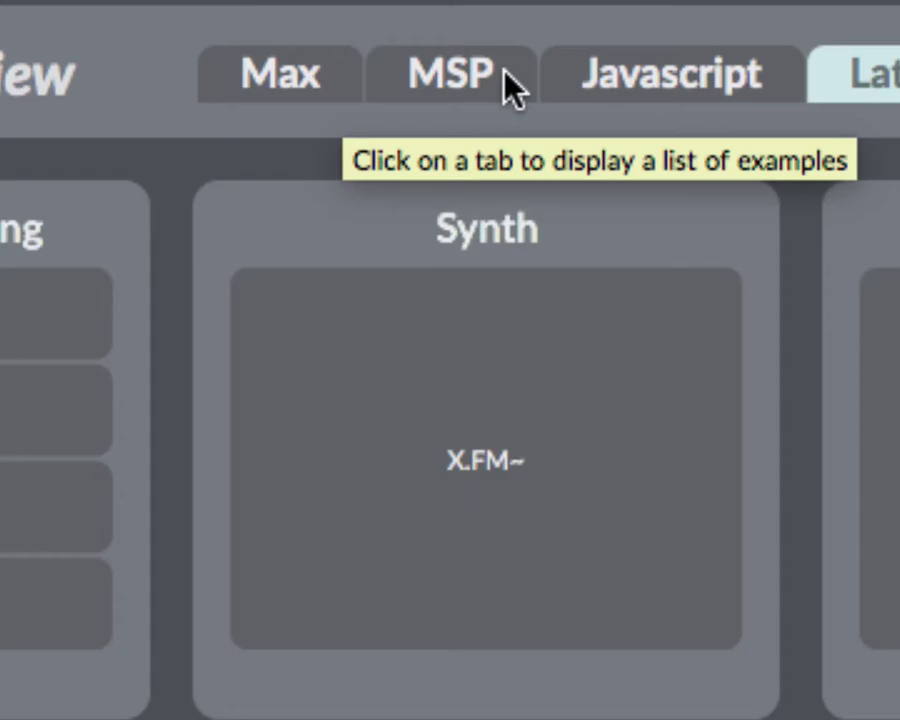
pyautogui.click(510, 86)
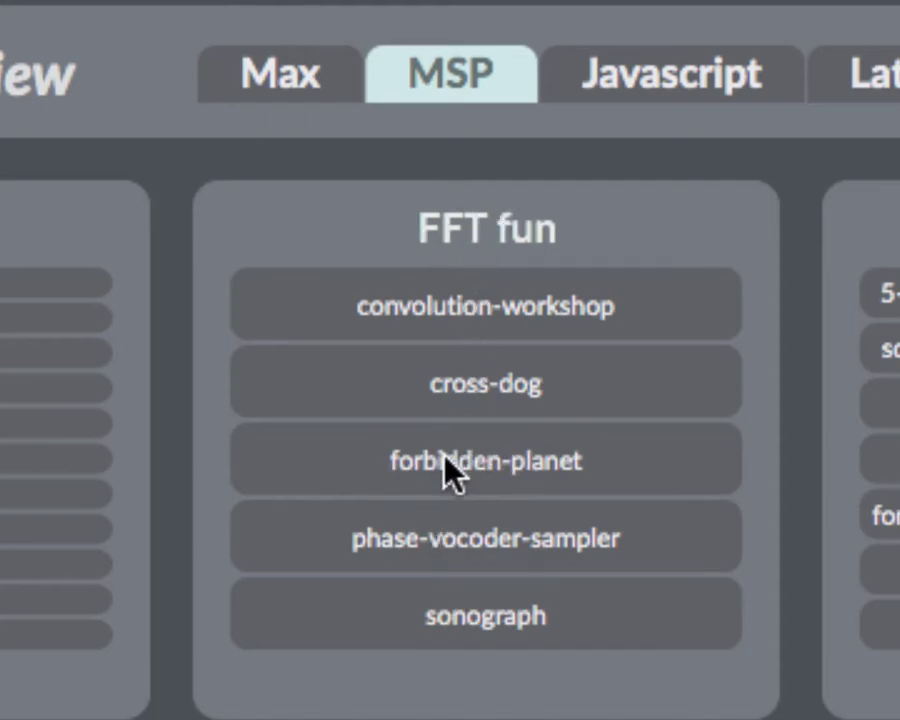
pyautogui.click(414, 445)
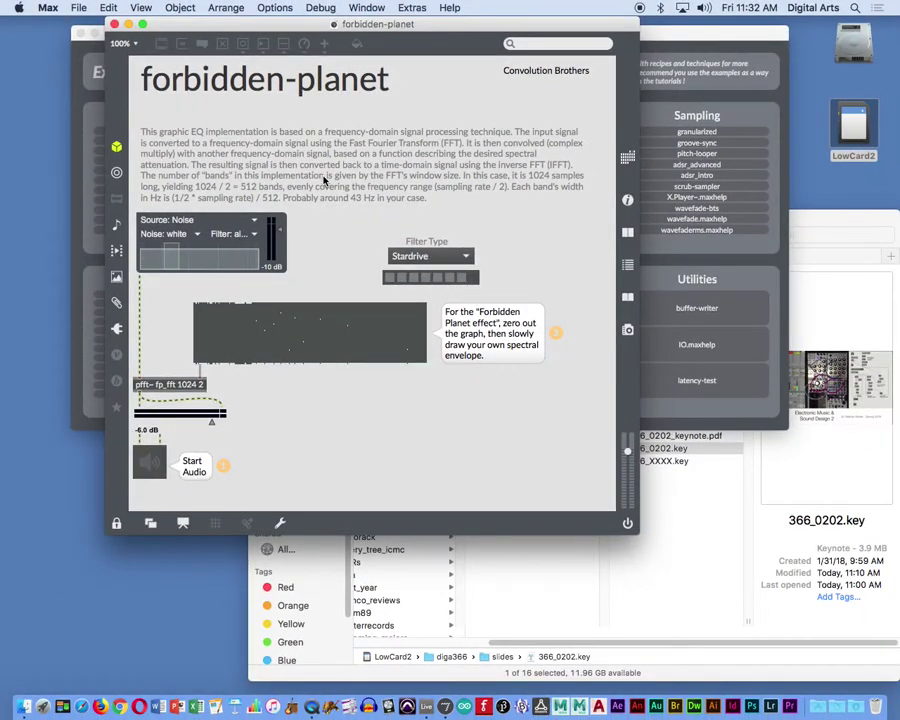
pyautogui.click(147, 466)
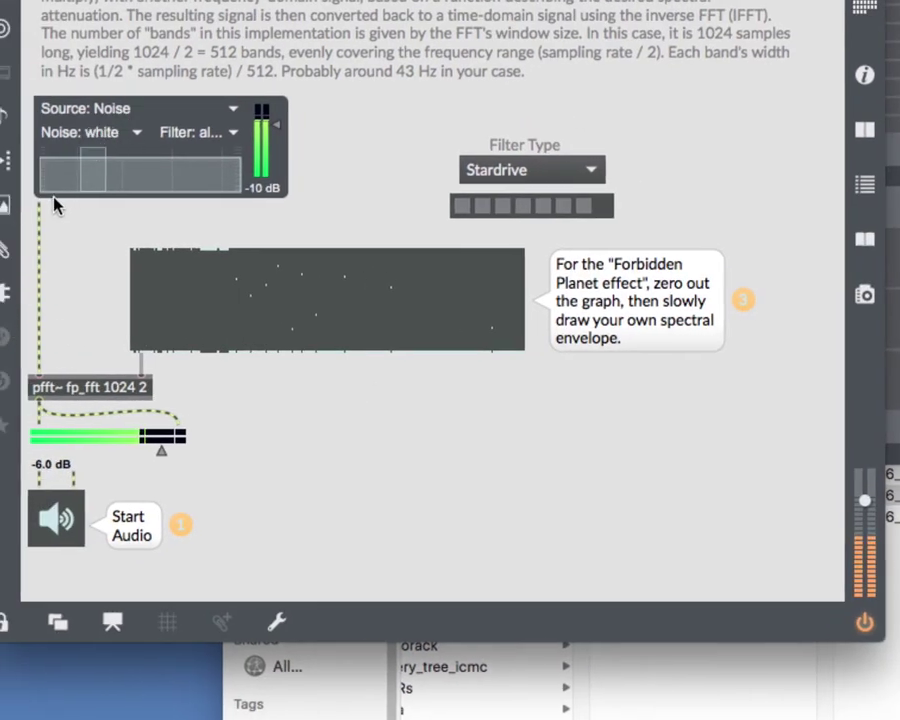
pyautogui.doubleClick(92, 394)
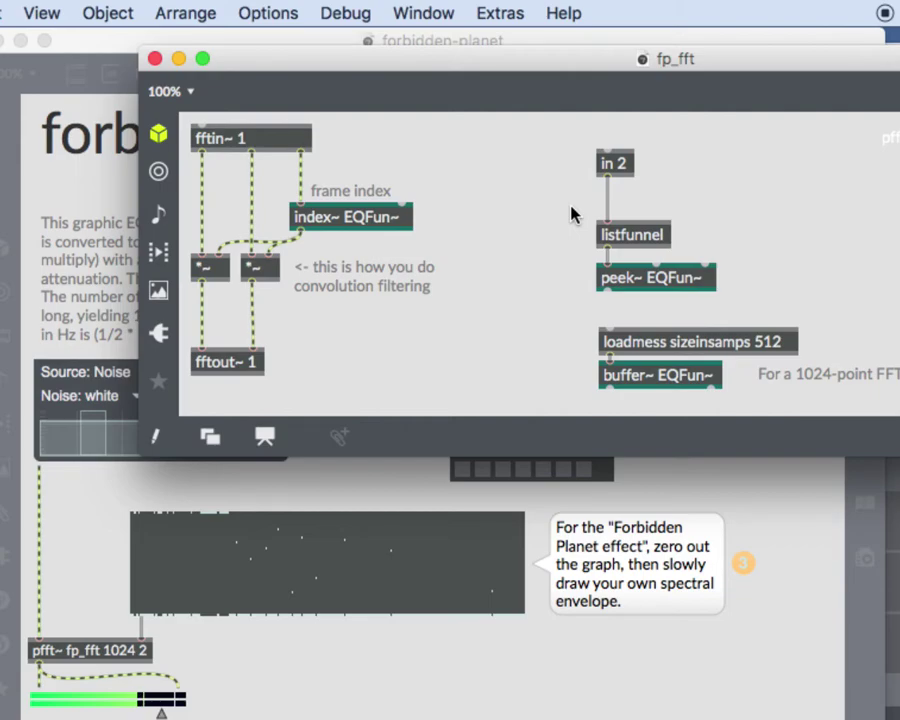
pyautogui.click(155, 58)
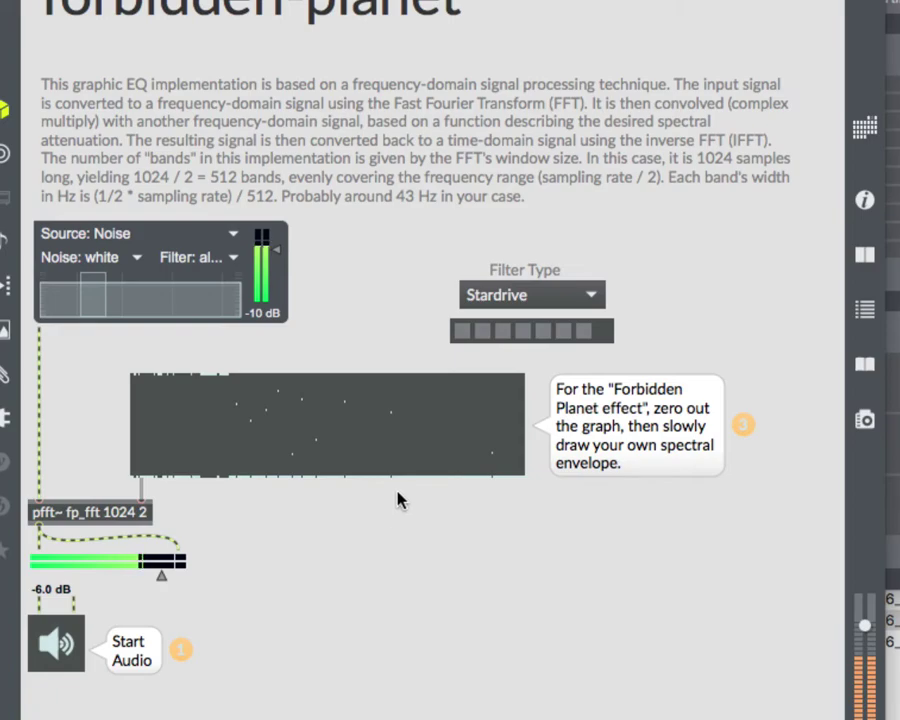
# - Try the Low Pass and High Pass filter types, reshaping each curve in the multislider
pyautogui.click(589, 297)
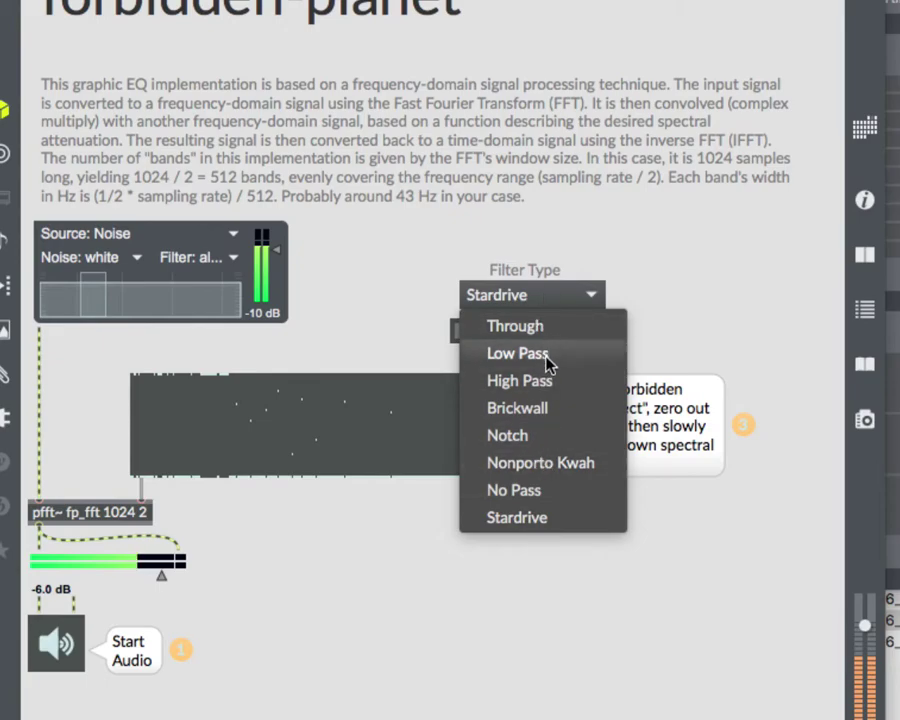
pyautogui.press('Escape')
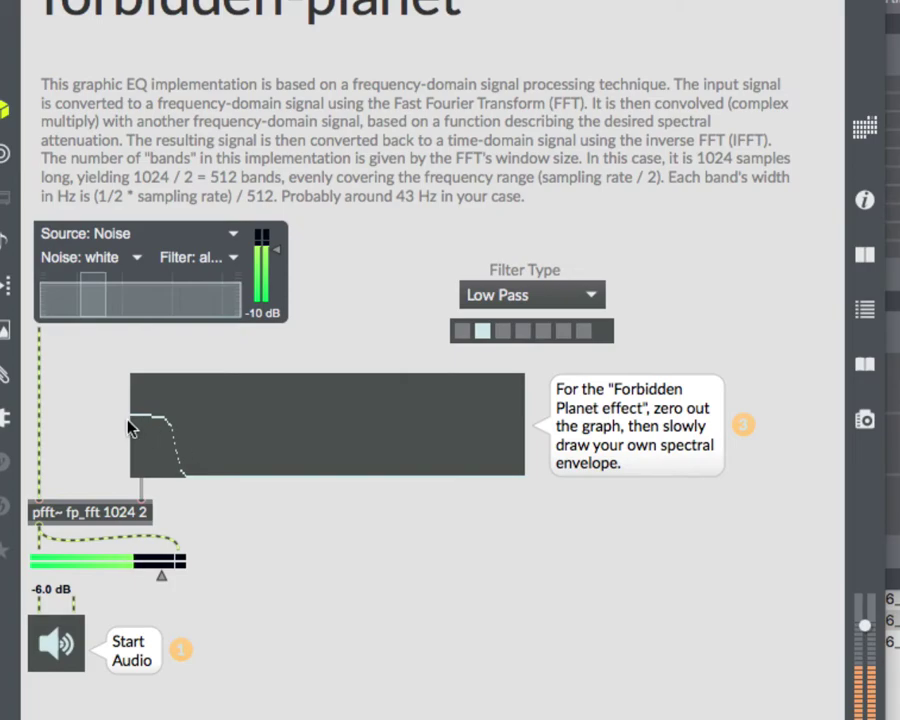
pyautogui.moveTo(133, 417)
pyautogui.mouseDown()
pyautogui.moveTo(241, 421)
pyautogui.moveTo(272, 434)
pyautogui.mouseUp()
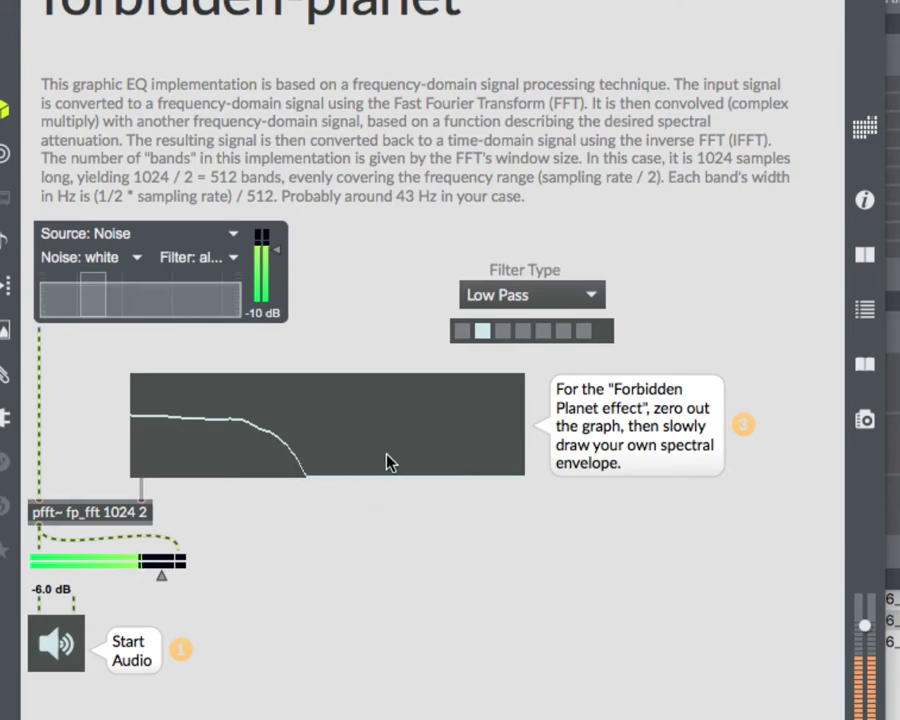
pyautogui.click(530, 296)
pyautogui.click(536, 382)
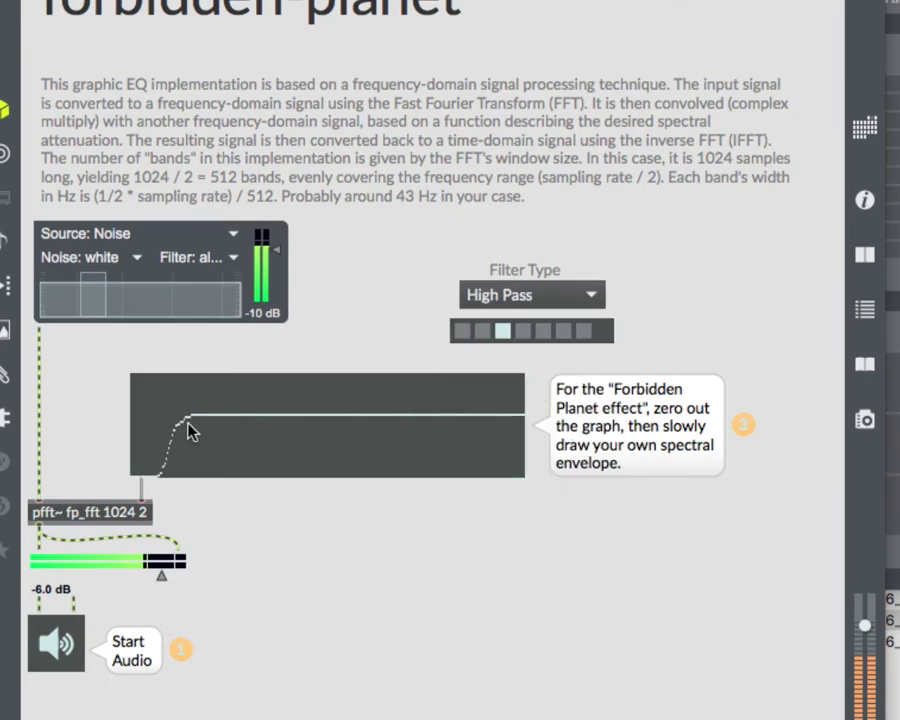
pyautogui.moveTo(277, 421)
pyautogui.mouseDown()
pyautogui.moveTo(250, 437)
pyautogui.moveTo(225, 476)
pyautogui.moveTo(147, 502)
pyautogui.mouseUp()
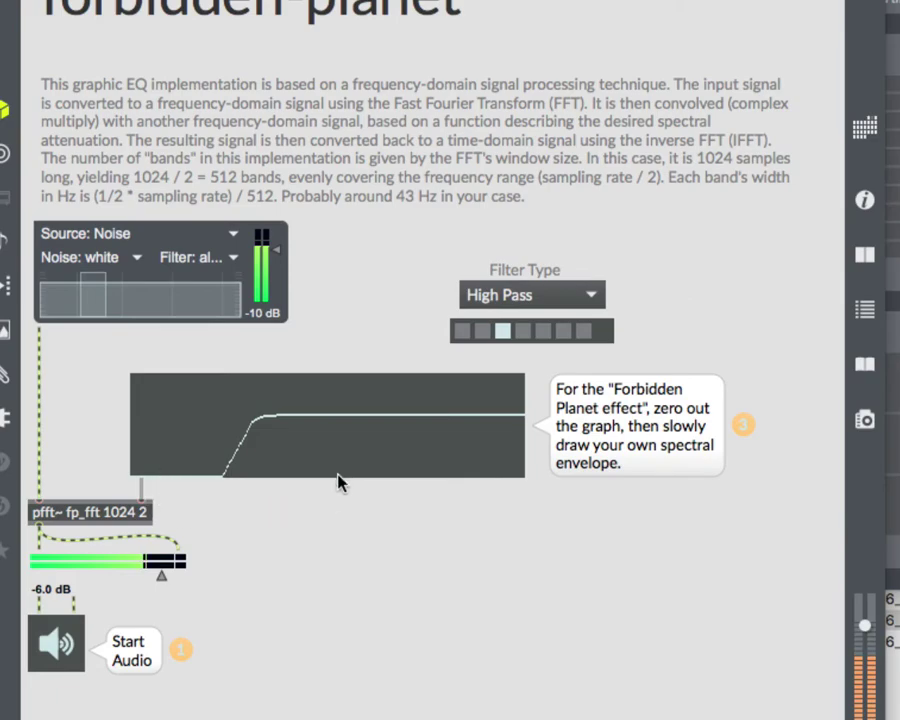
# - Switch the filter type to Brickwall, then to Nonporto Kwah
pyautogui.click(557, 295)
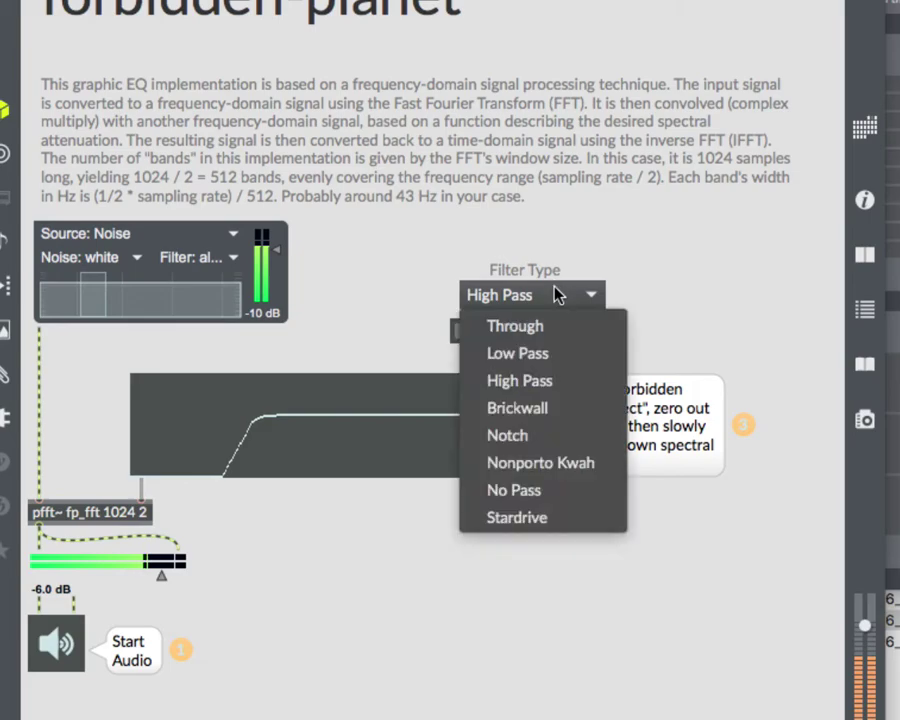
pyautogui.click(553, 410)
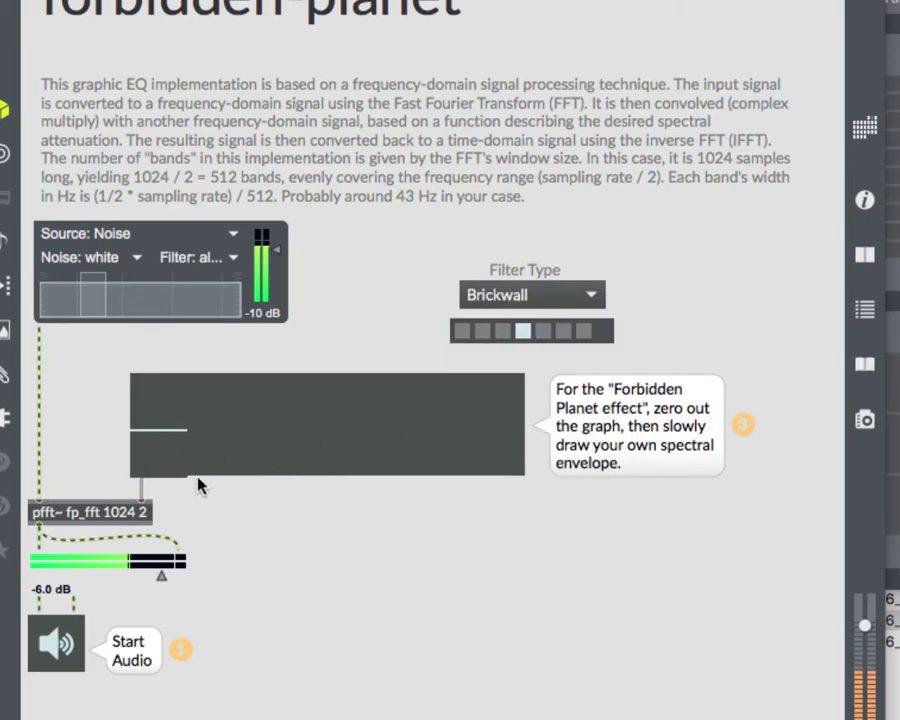
pyautogui.click(577, 296)
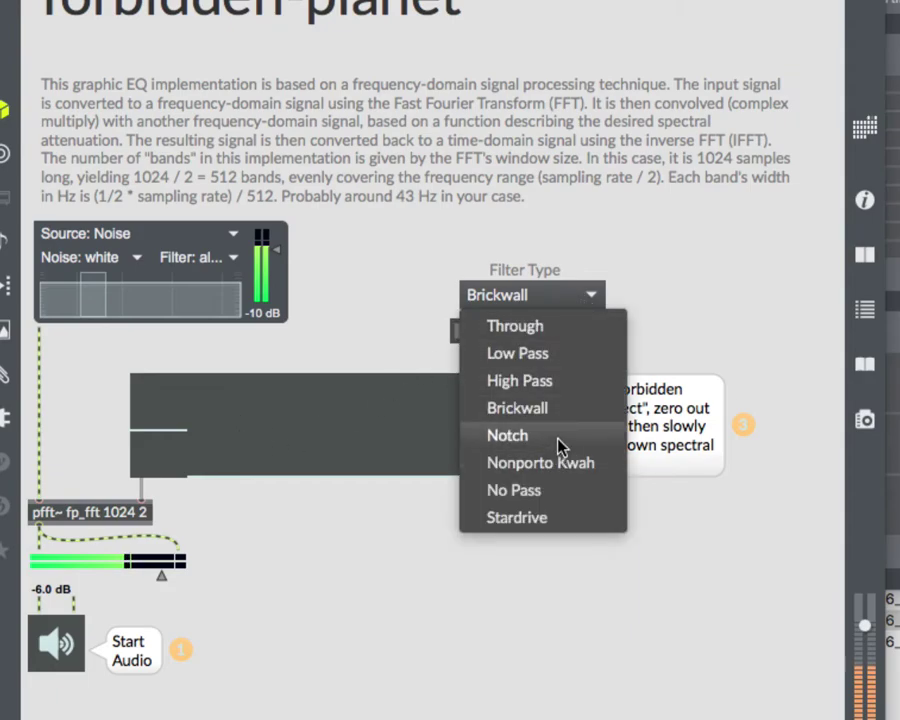
pyautogui.click(560, 464)
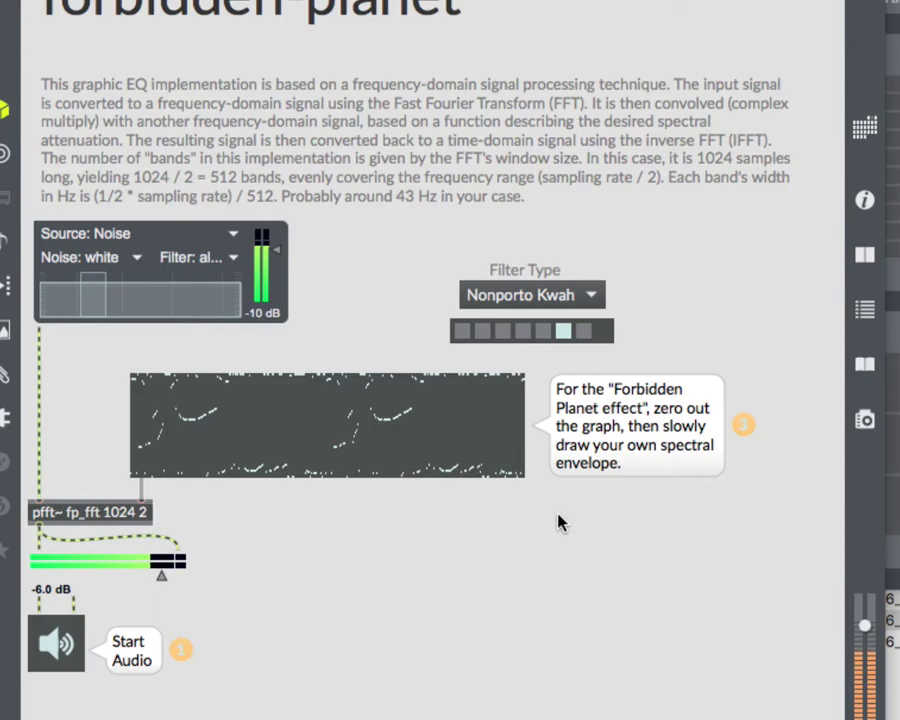
pyautogui.click(575, 295)
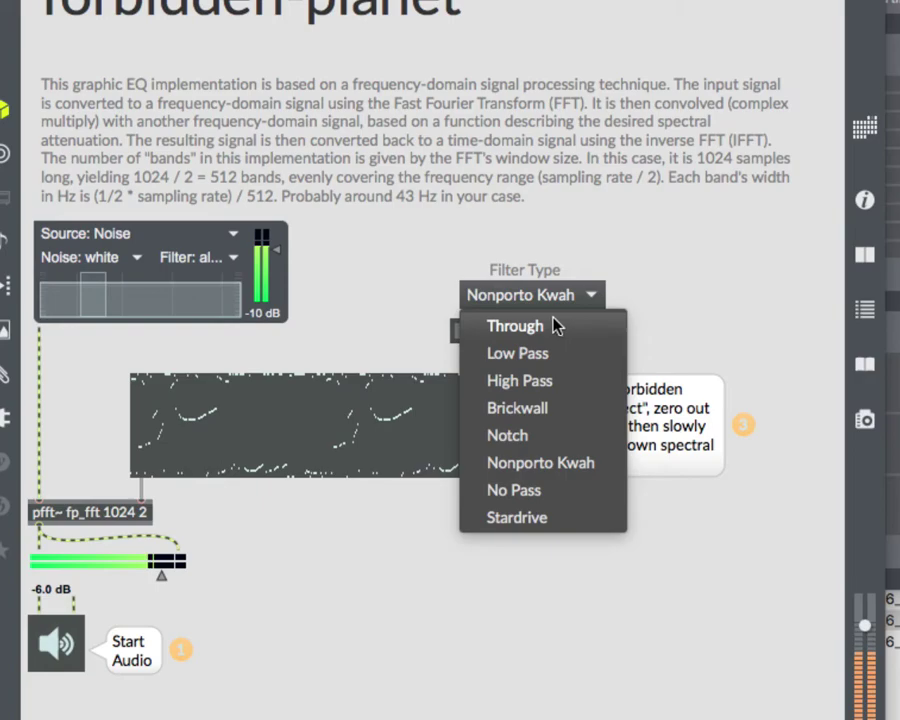
# - Pick Stardrive, then draw a flat low band, zero the middle bands, and silence one spike
pyautogui.click(525, 519)
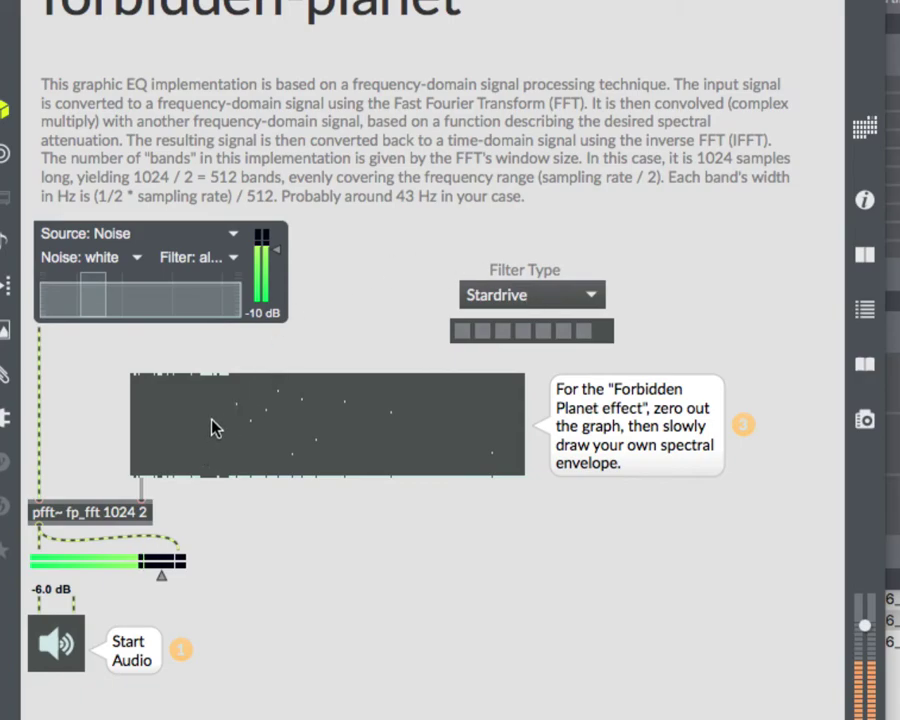
pyautogui.moveTo(211, 421); pyautogui.dragTo(122, 421)
pyautogui.moveTo(214, 444)
pyautogui.mouseDown()
pyautogui.moveTo(261, 488)
pyautogui.moveTo(383, 507)
pyautogui.mouseUp()
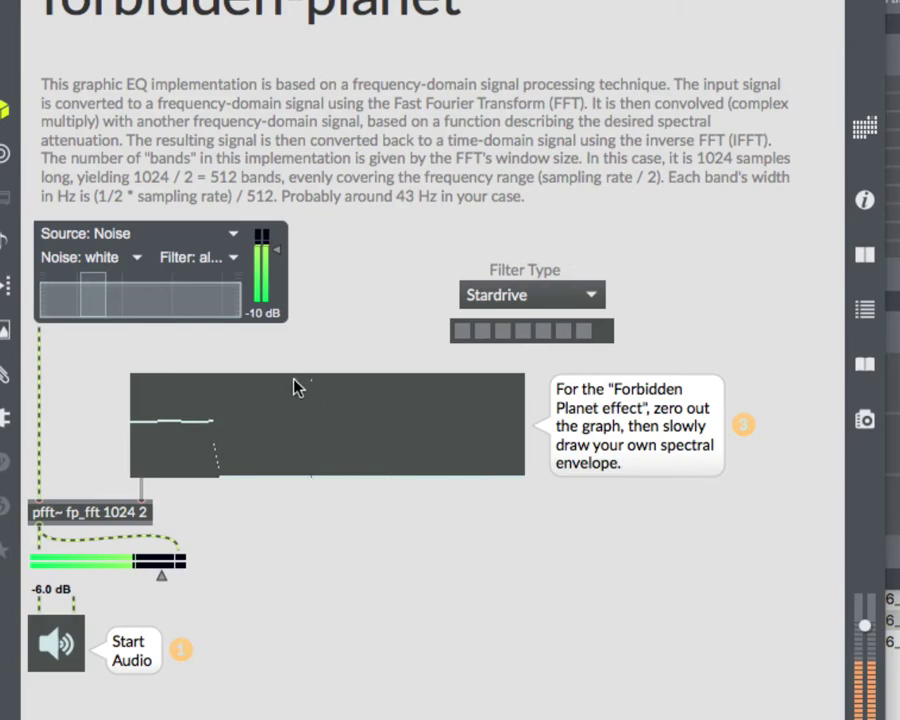
pyautogui.moveTo(301, 381); pyautogui.dragTo(308, 381)
pyautogui.moveTo(306, 389); pyautogui.dragTo(308, 497)
# - Switch audio off at the ezdac~ speaker and close the forbidden-planet patcher
pyautogui.click(52, 648)
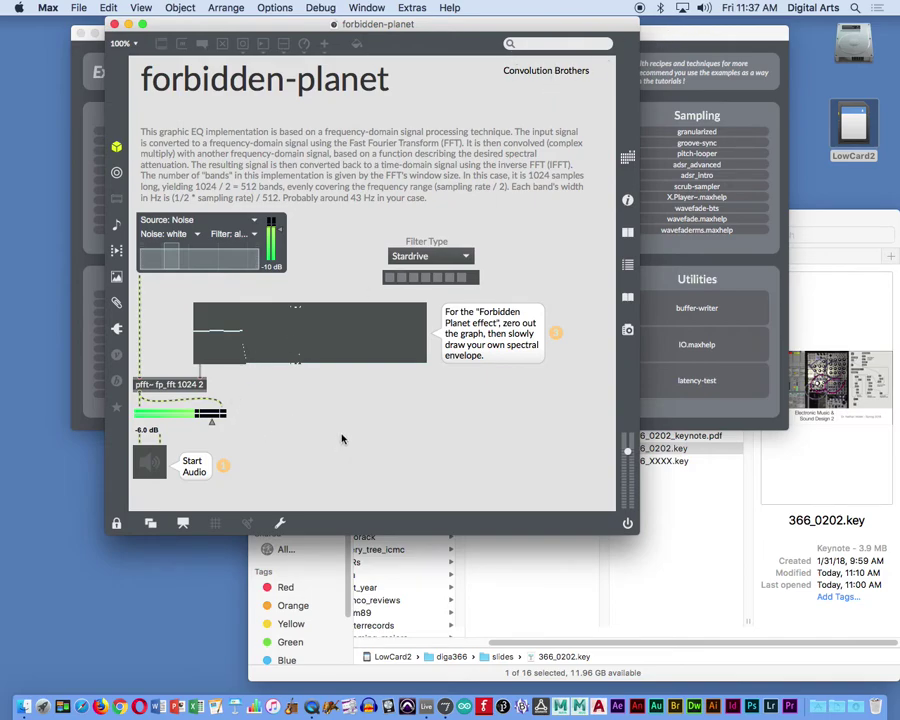
pyautogui.press('super+w')
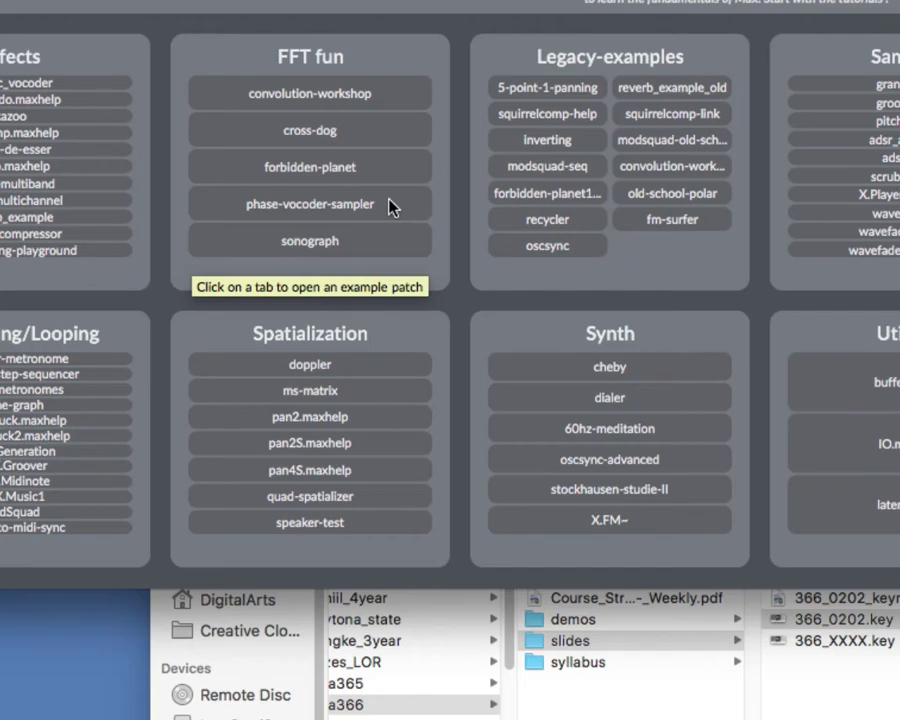
# - Open phase-vocoder-sampler and drag TomsDinerIntro.aif from diga365 > demos > _samples onto it
pyautogui.click(390, 207)
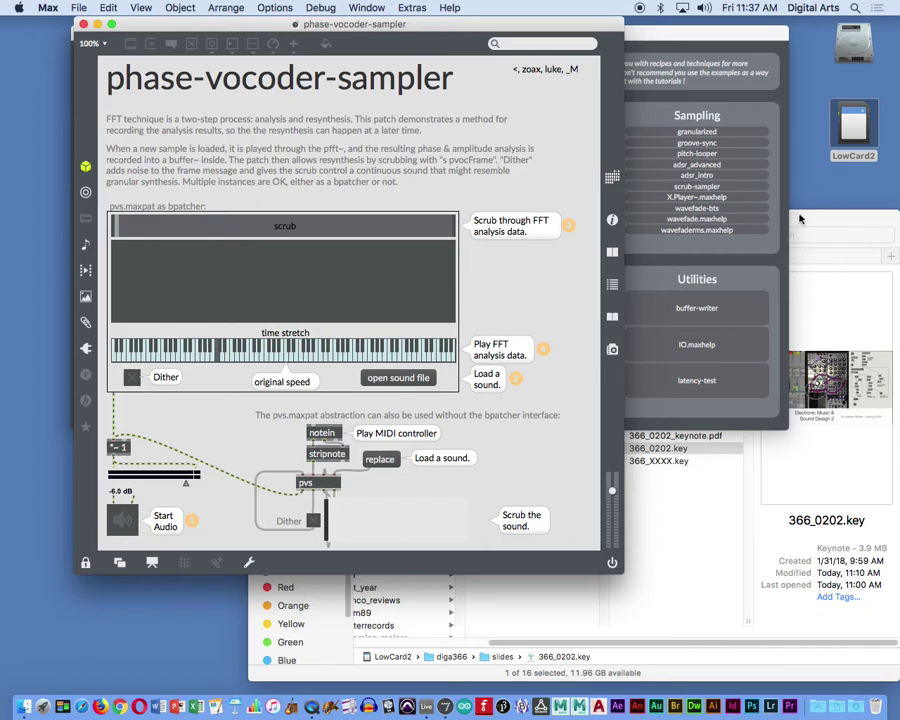
pyautogui.click(800, 218)
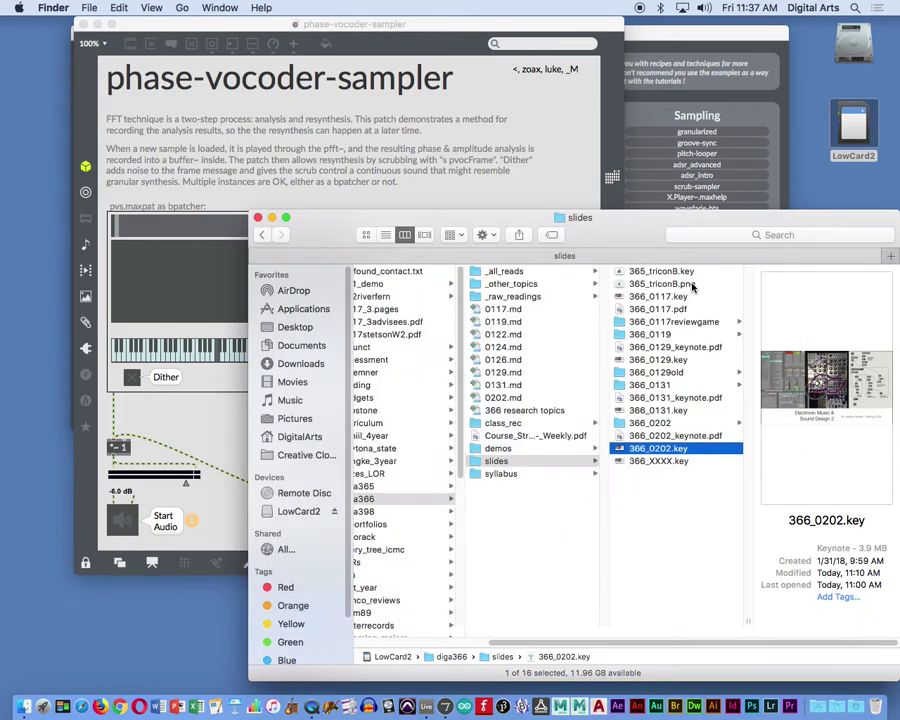
pyautogui.click(505, 271)
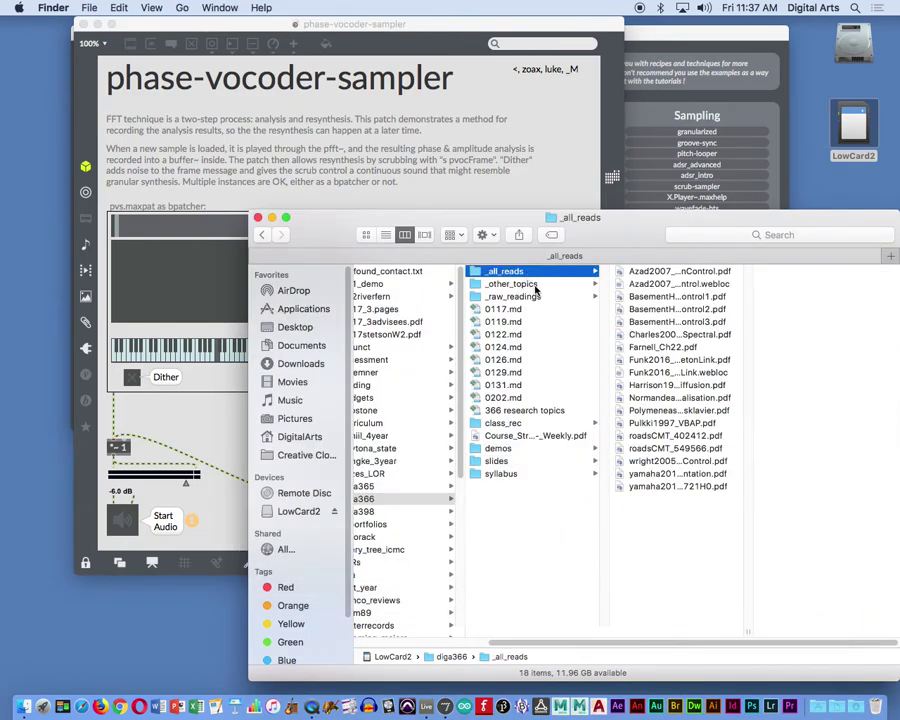
pyautogui.click(503, 449)
pyautogui.click(395, 487)
pyautogui.click(530, 321)
pyautogui.click(690, 271)
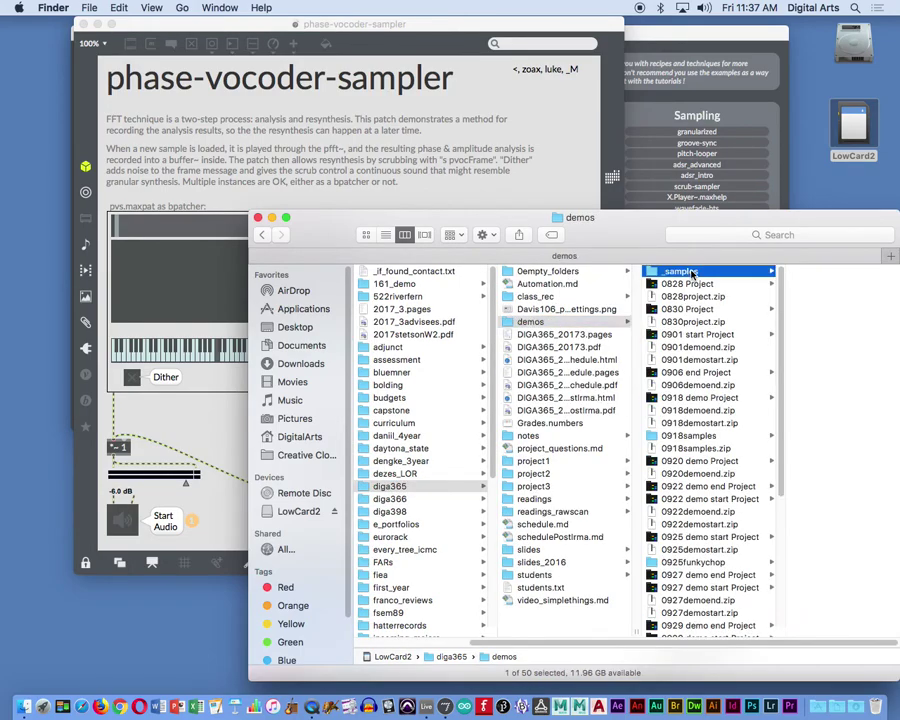
pyautogui.moveTo(768, 288); pyautogui.dragTo(127, 198)
pyautogui.click(423, 198)
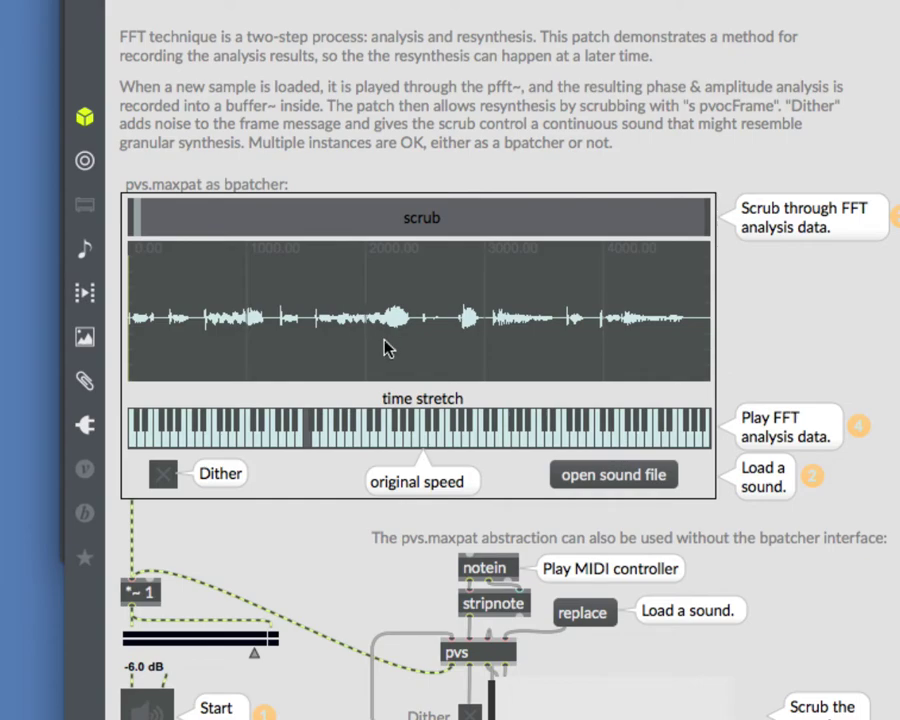
# - Turn audio on, play the sample on a time-stretch key, and scrub to about 40%
pyautogui.click(140, 705)
pyautogui.click(426, 420)
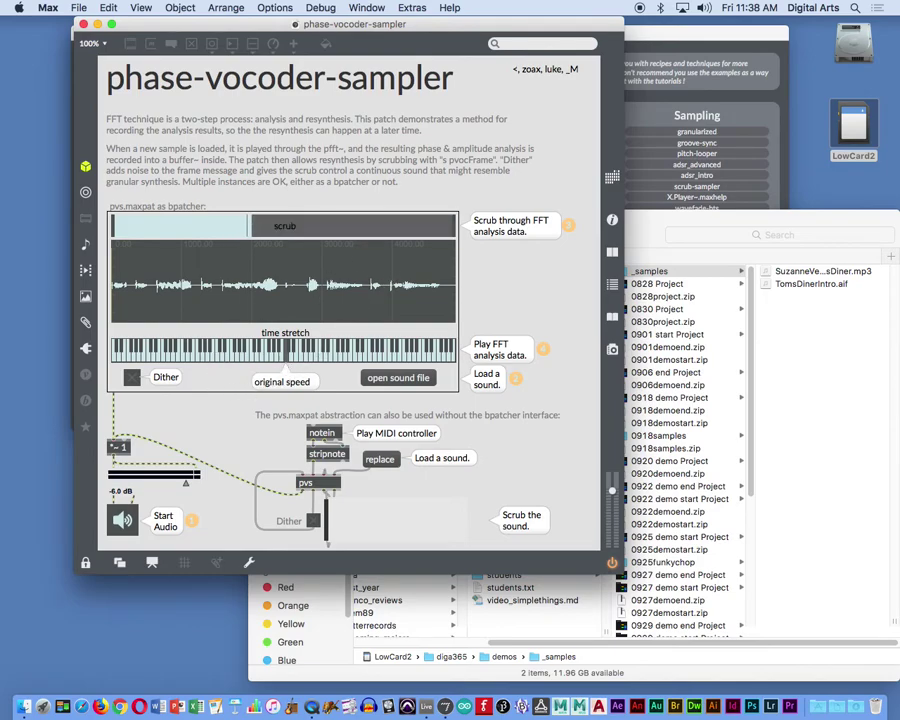
pyautogui.moveTo(235, 229); pyautogui.dragTo(272, 228)
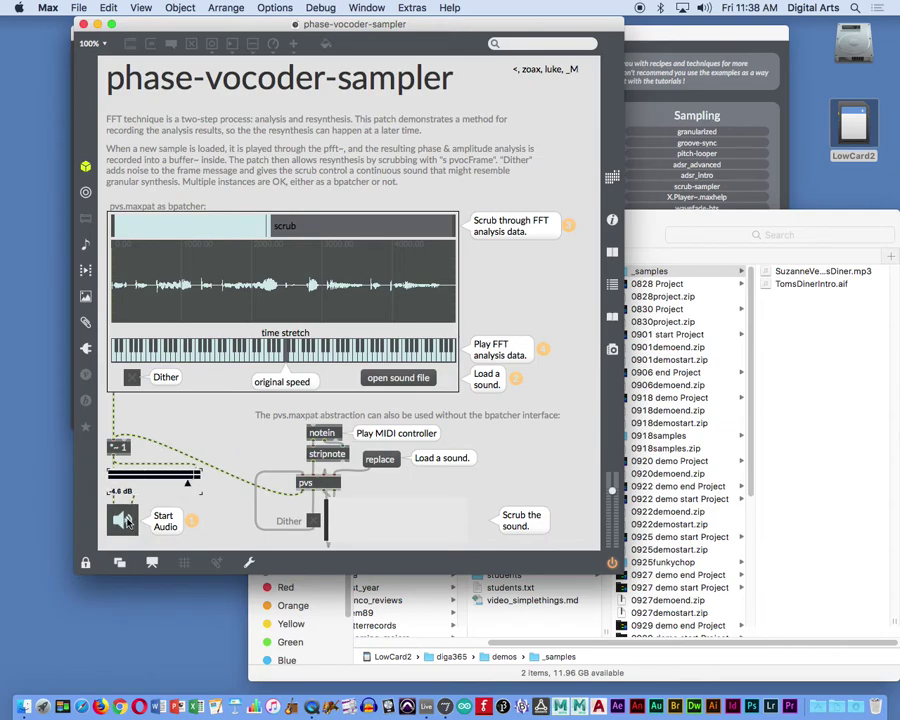
pyautogui.moveTo(245, 231); pyautogui.dragTo(277, 228)
# - Load TomsDinerIntro.aif through the Open dialog pointed at the _samples folder
pyautogui.click(407, 379)
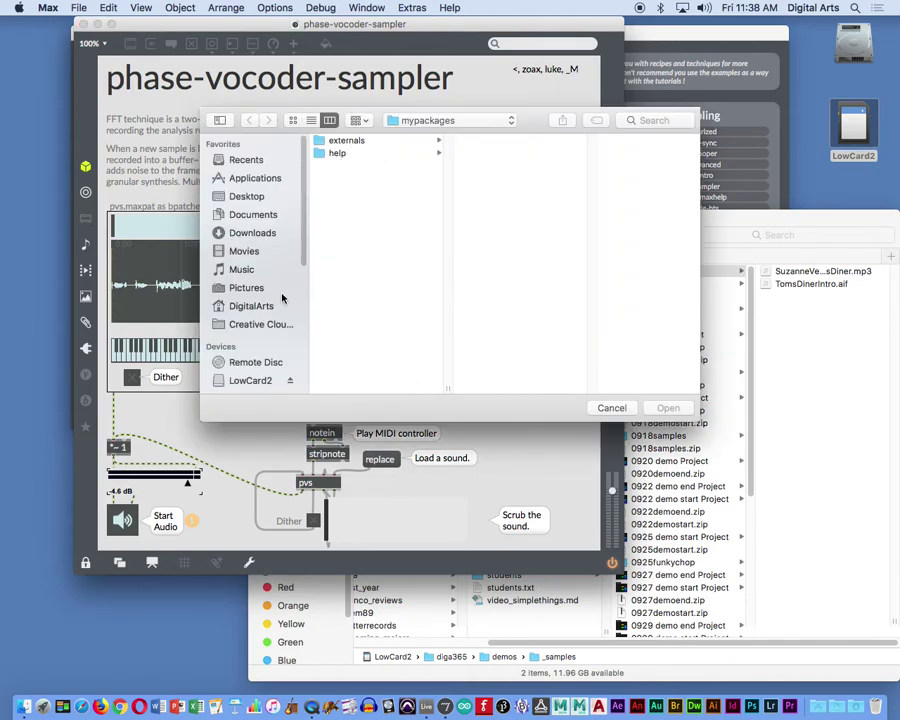
pyautogui.click(733, 229)
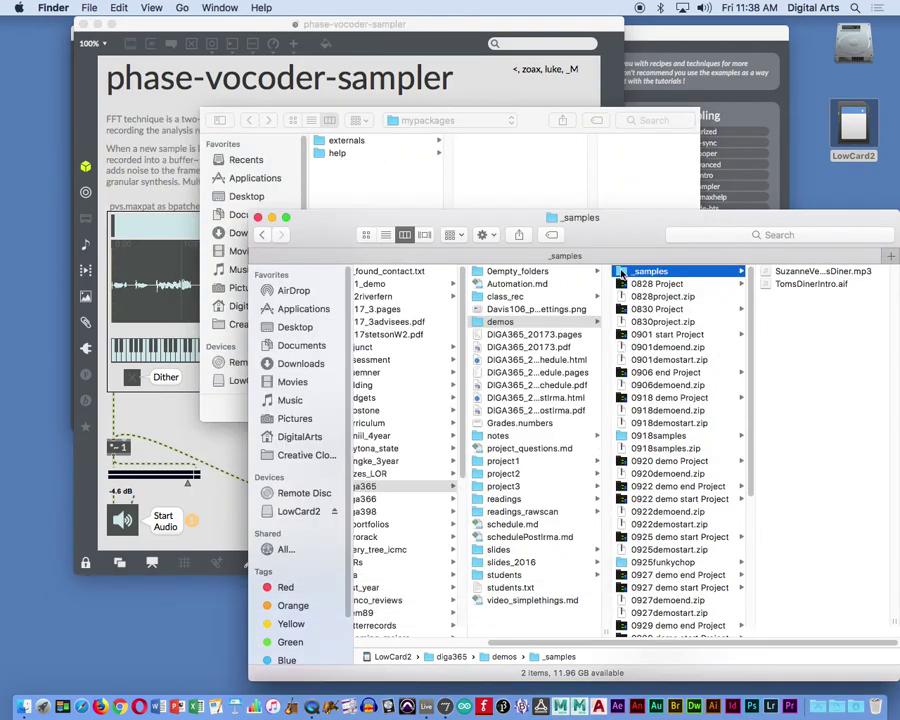
pyautogui.moveTo(622, 274); pyautogui.dragTo(430, 168)
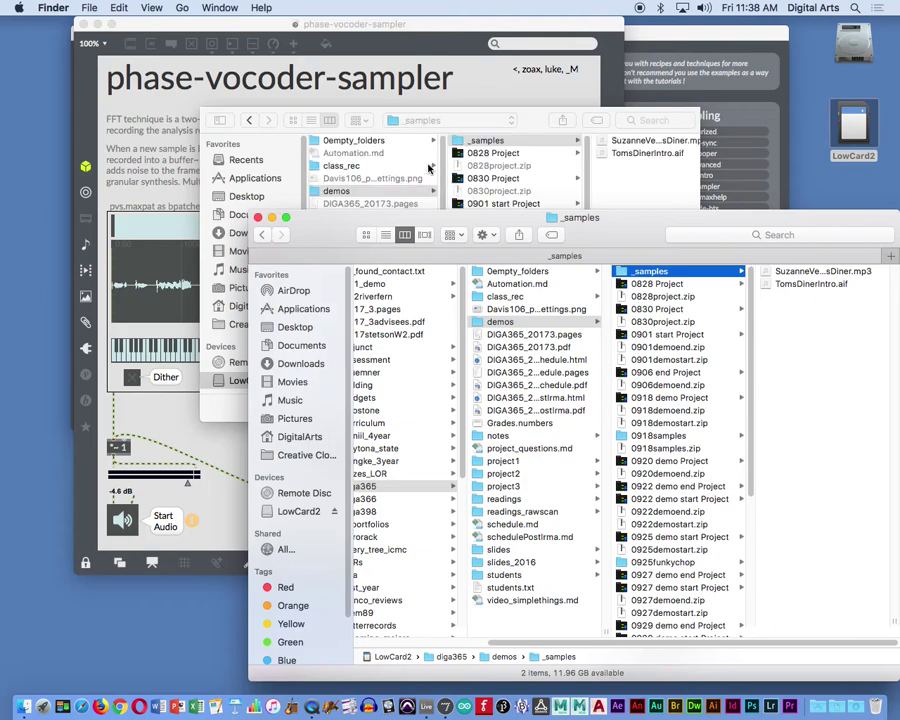
pyautogui.click(530, 124)
pyautogui.click(634, 142)
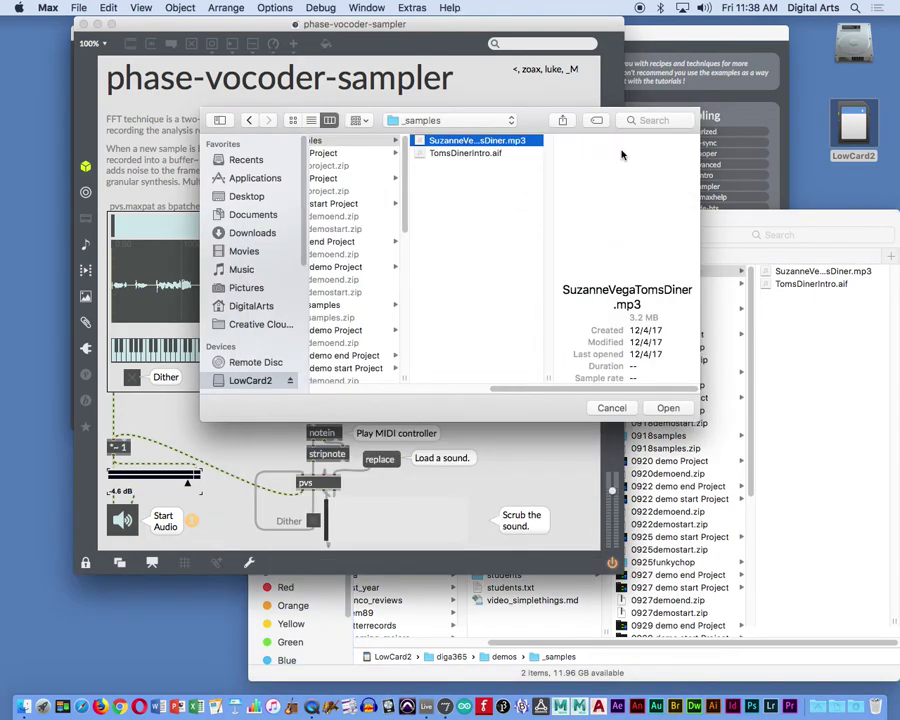
pyautogui.click(474, 152)
pyautogui.click(674, 408)
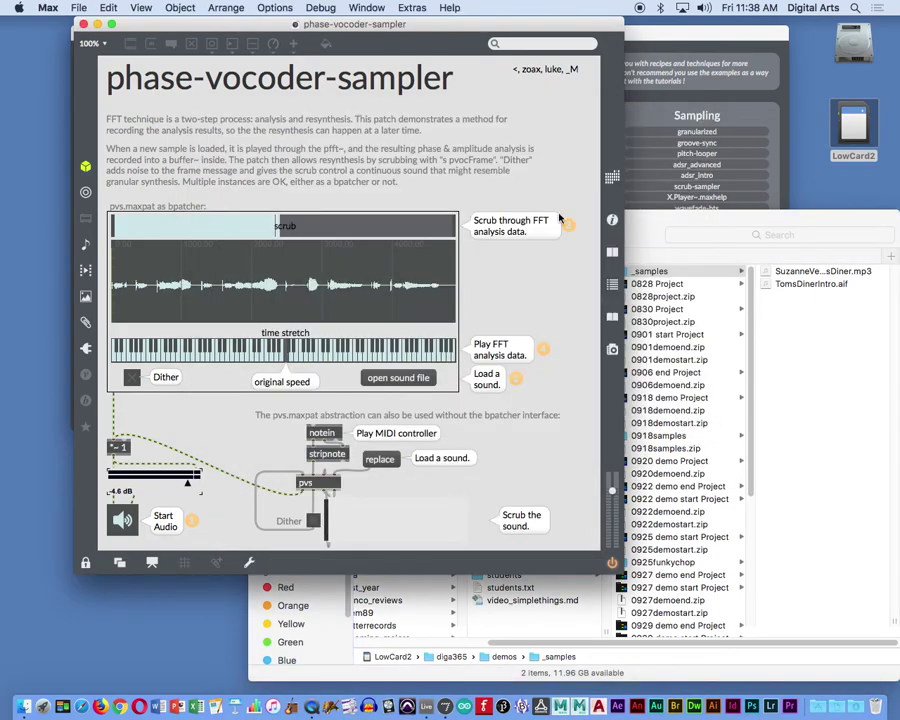
# - Start audio and play the vocal sample on three different time-stretch keys
pyautogui.click(127, 522)
pyautogui.click(282, 358)
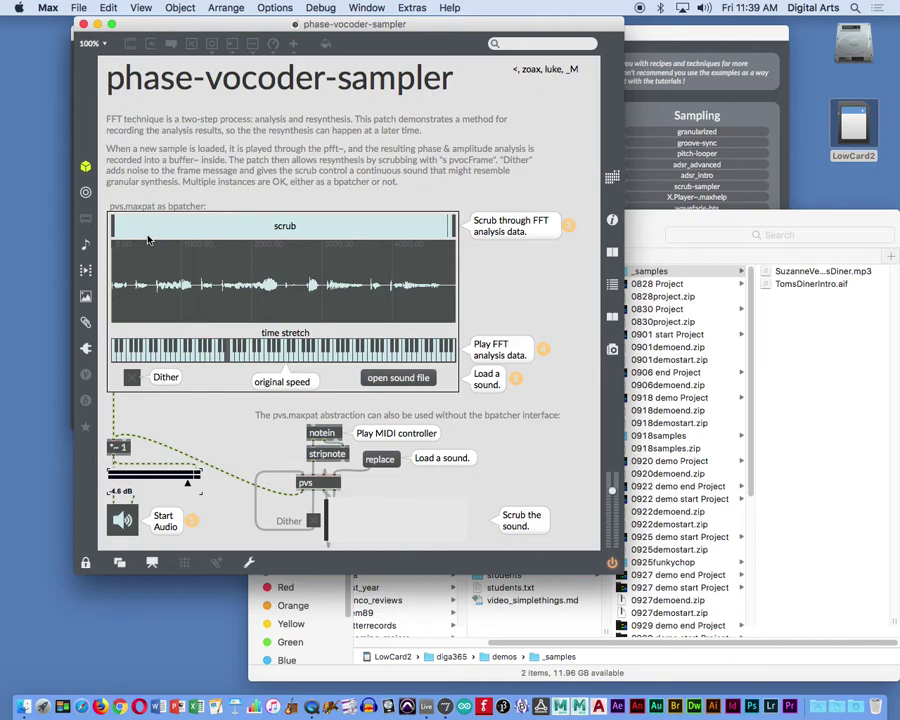
pyautogui.click(223, 355)
pyautogui.click(211, 356)
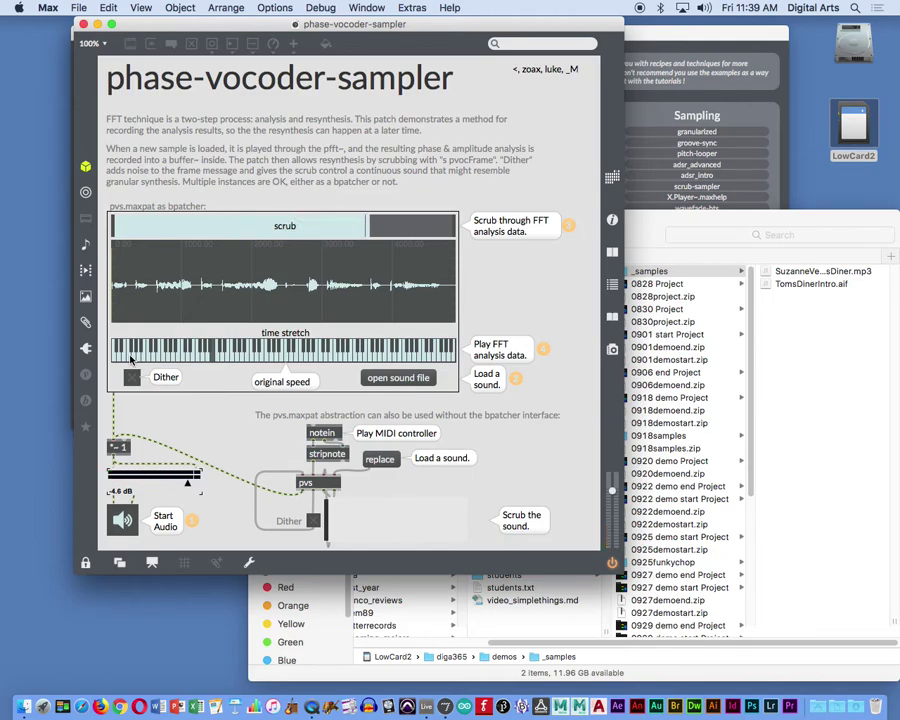
# - Restart playback on a new time-stretch key and enable Dither
pyautogui.click(183, 355)
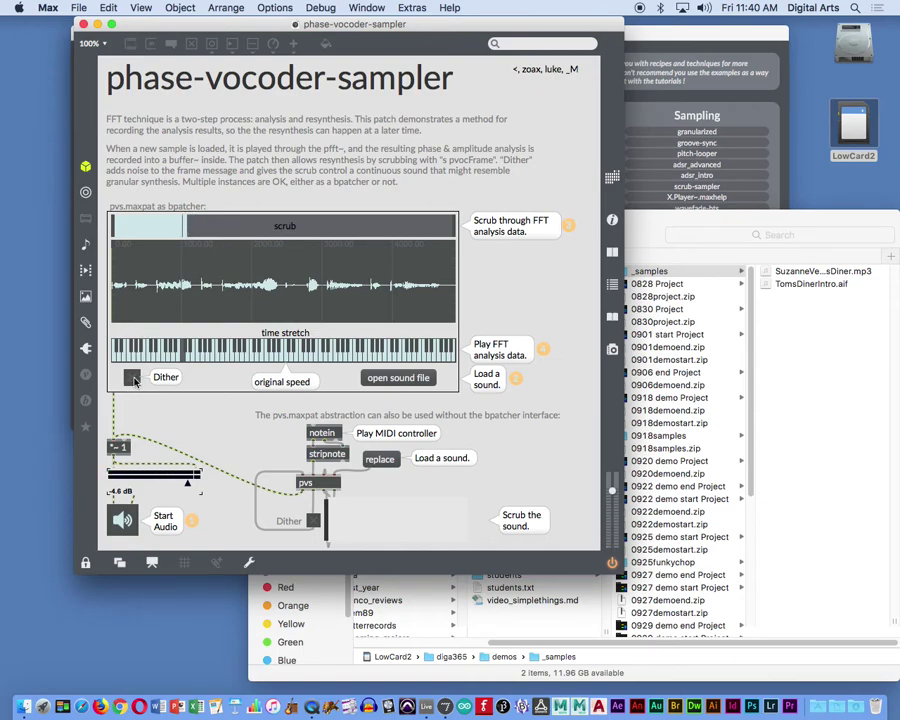
pyautogui.click(133, 379)
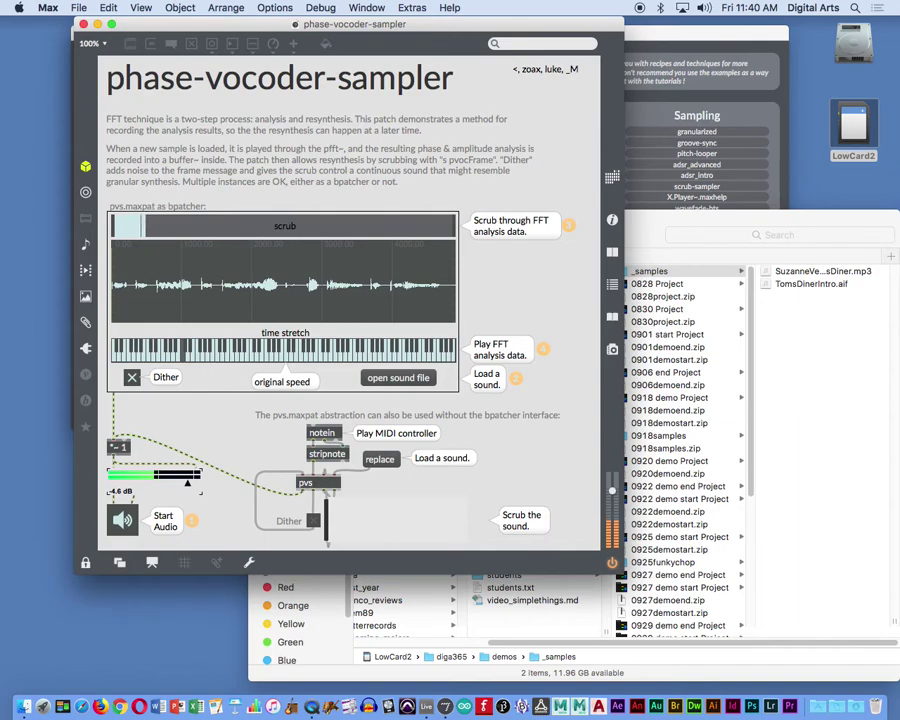
# - Disable Dither, stop the audio, and briefly switch applications before returning to Max
pyautogui.click(132, 378)
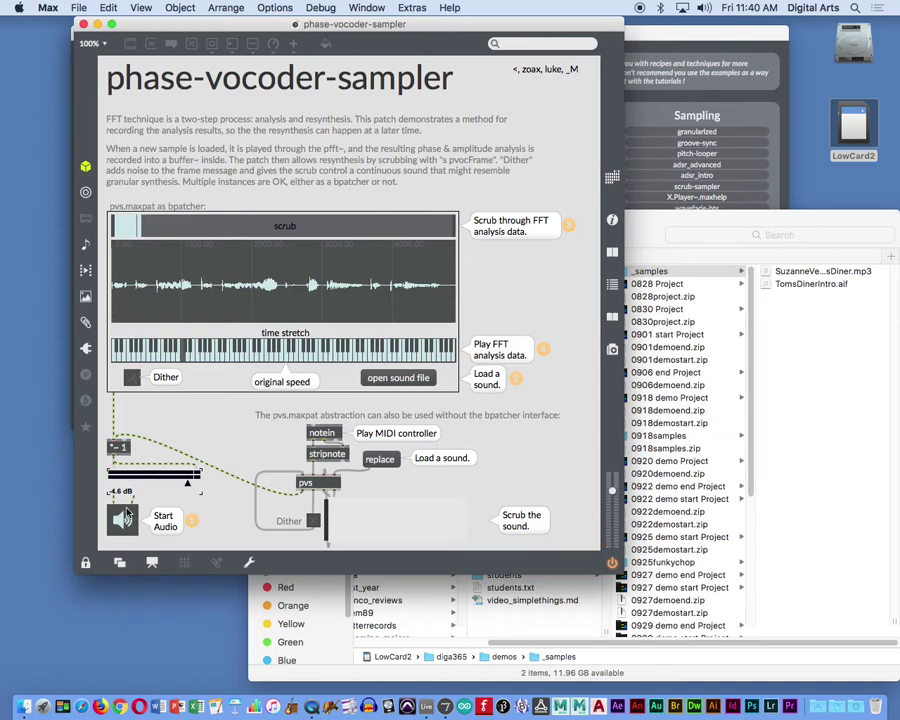
pyautogui.click(124, 518)
pyautogui.press('super+Tab')
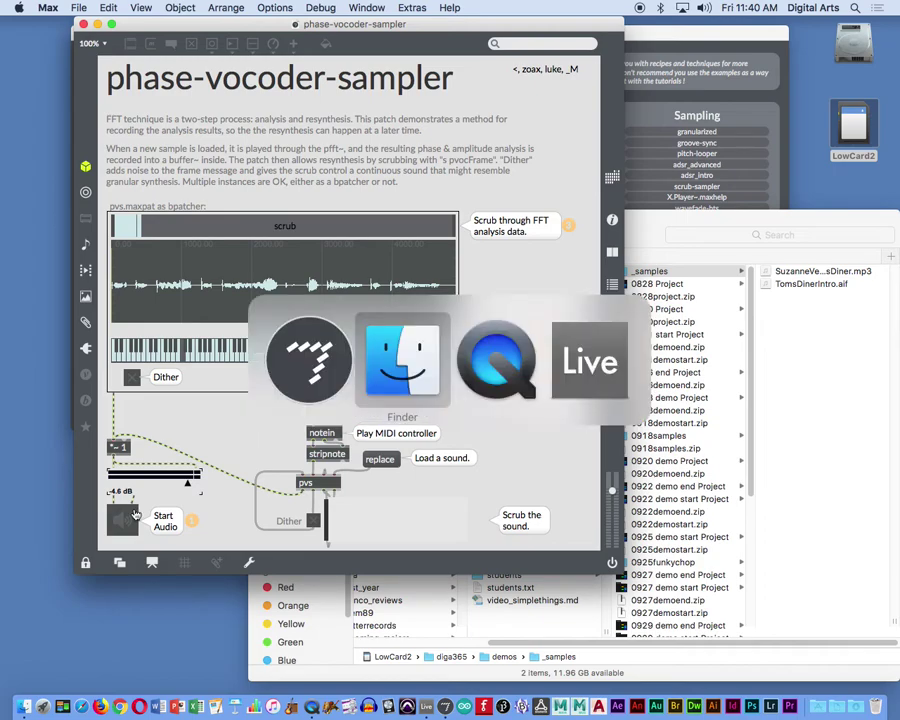
pyautogui.click(288, 395)
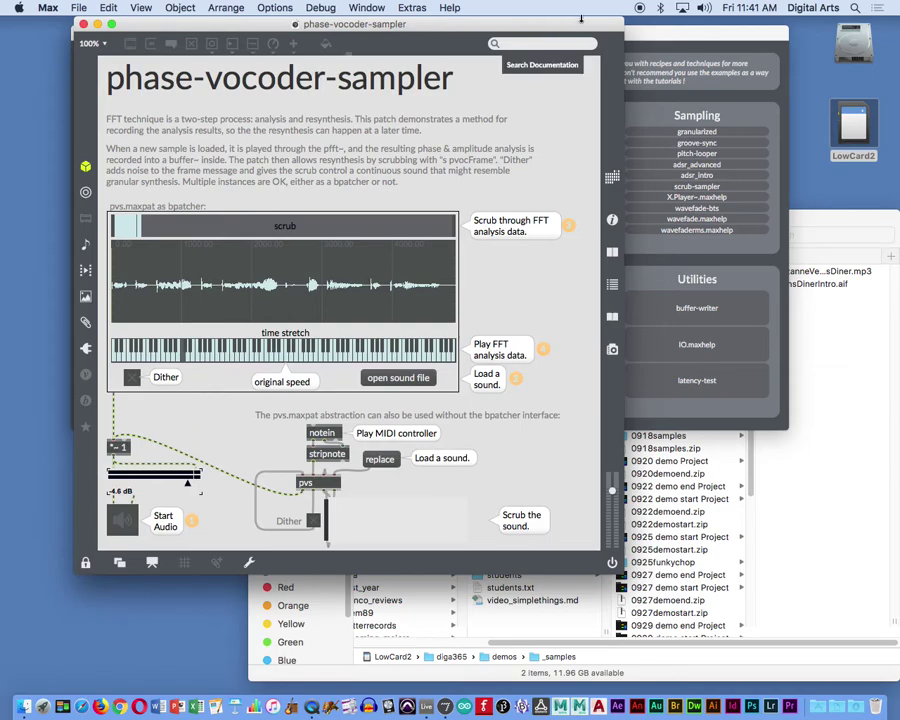
# - Close phase-vocoder-sampler and open convolution-workshop from the FFT fun examples
pyautogui.click(84, 24)
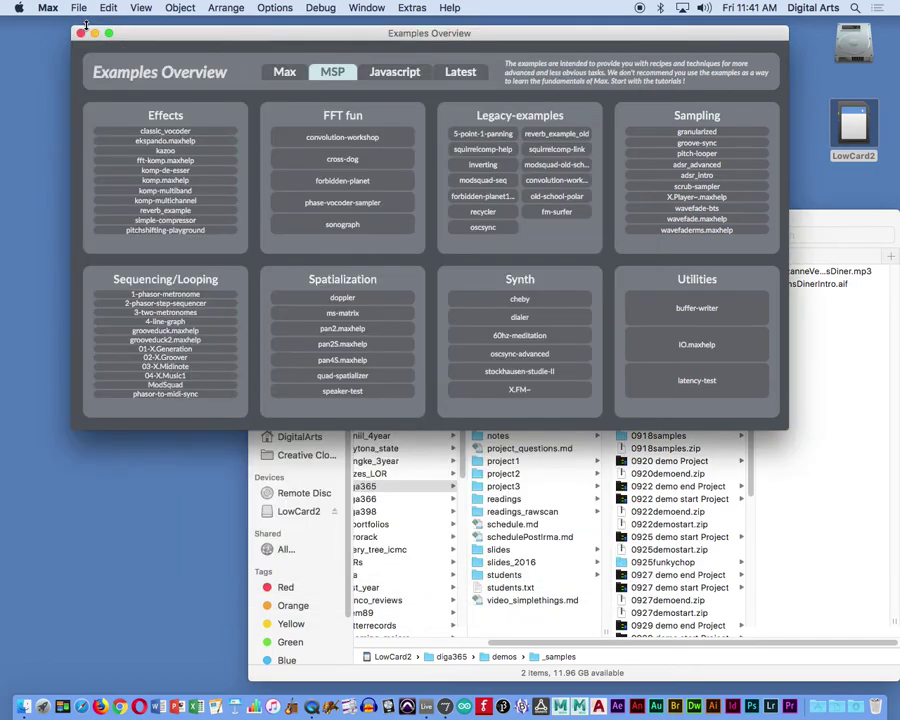
pyautogui.click(345, 138)
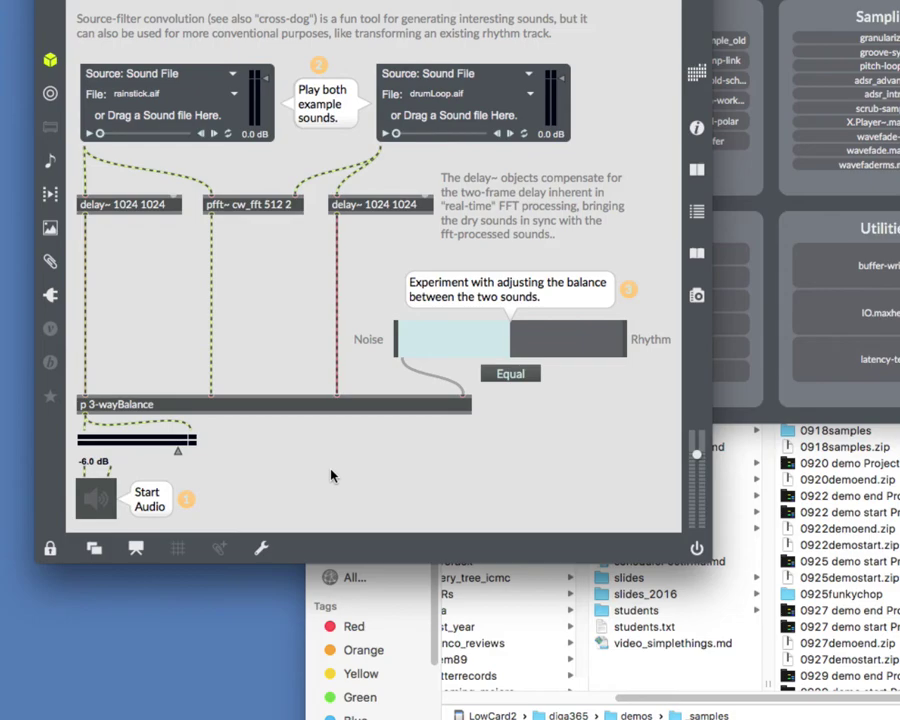
# - Start audio, slide the balance fully to Noise, and play then stop rainstick.aif
pyautogui.click(80, 503)
pyautogui.moveTo(536, 356); pyautogui.dragTo(400, 356)
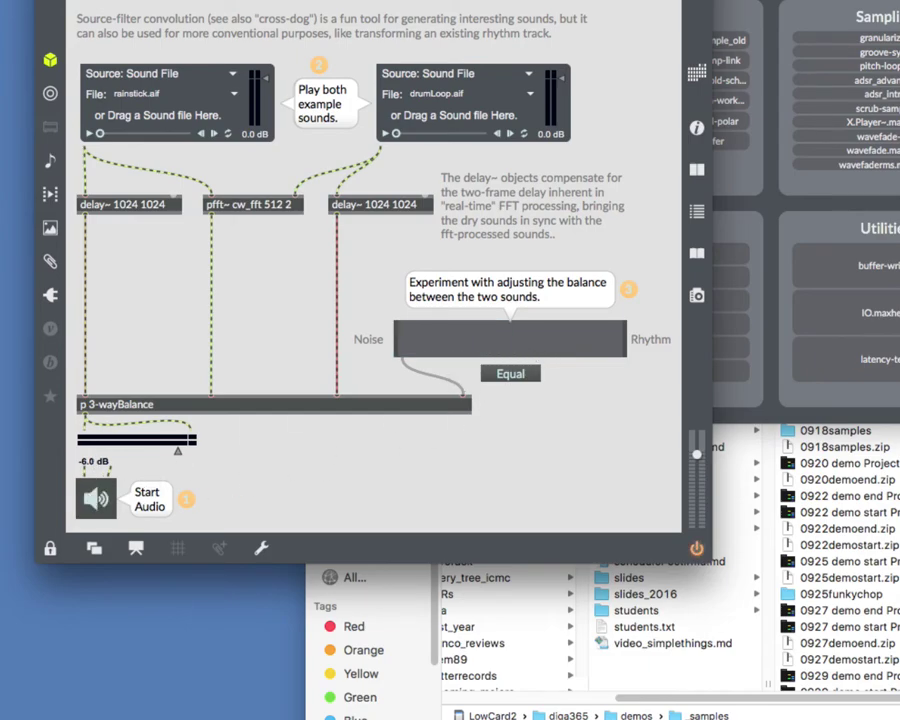
pyautogui.click(88, 134)
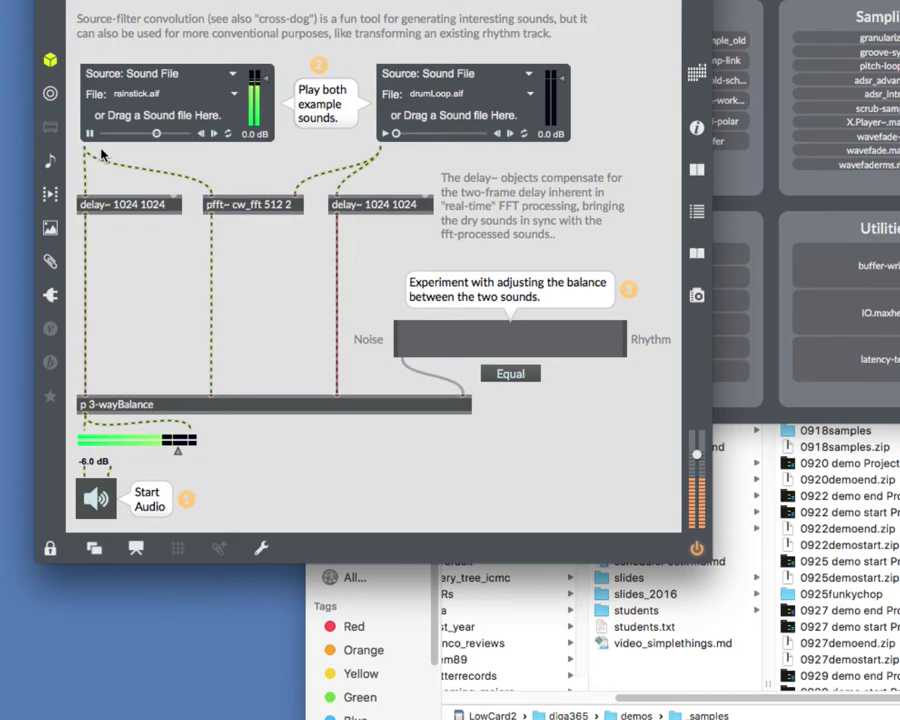
pyautogui.click(89, 134)
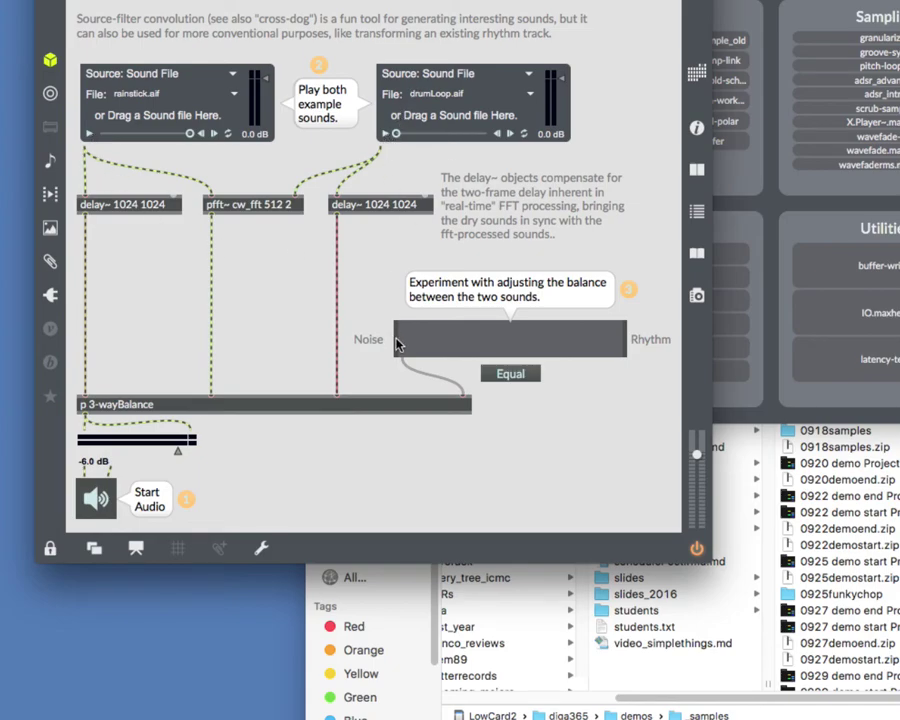
# - Set the balance fully to Rhythm, then play and stop drumLoop.aif
pyautogui.click(384, 134)
pyautogui.click(384, 134)
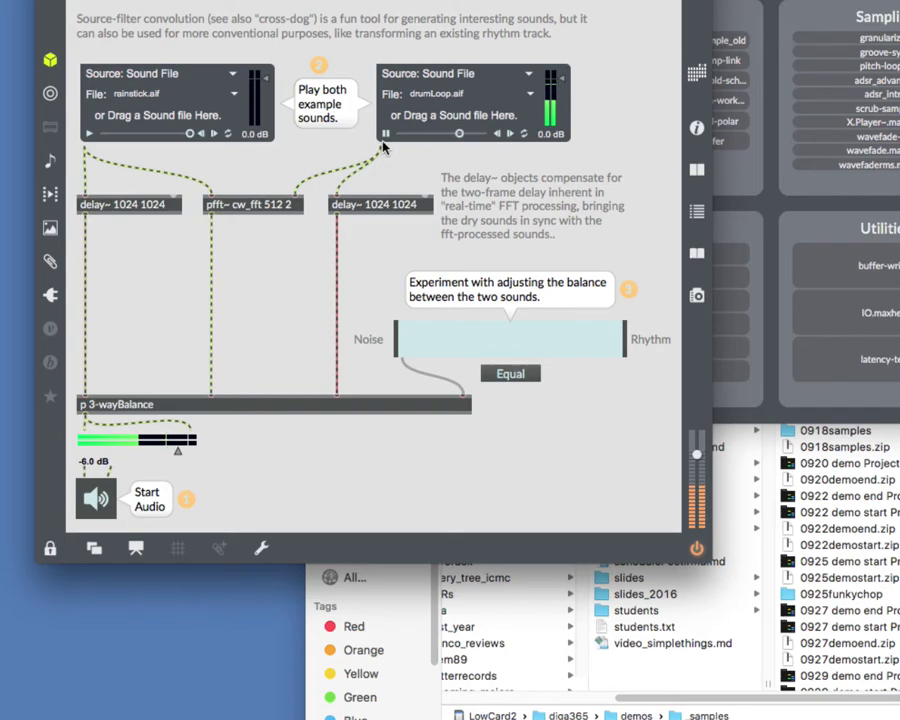
pyautogui.click(385, 135)
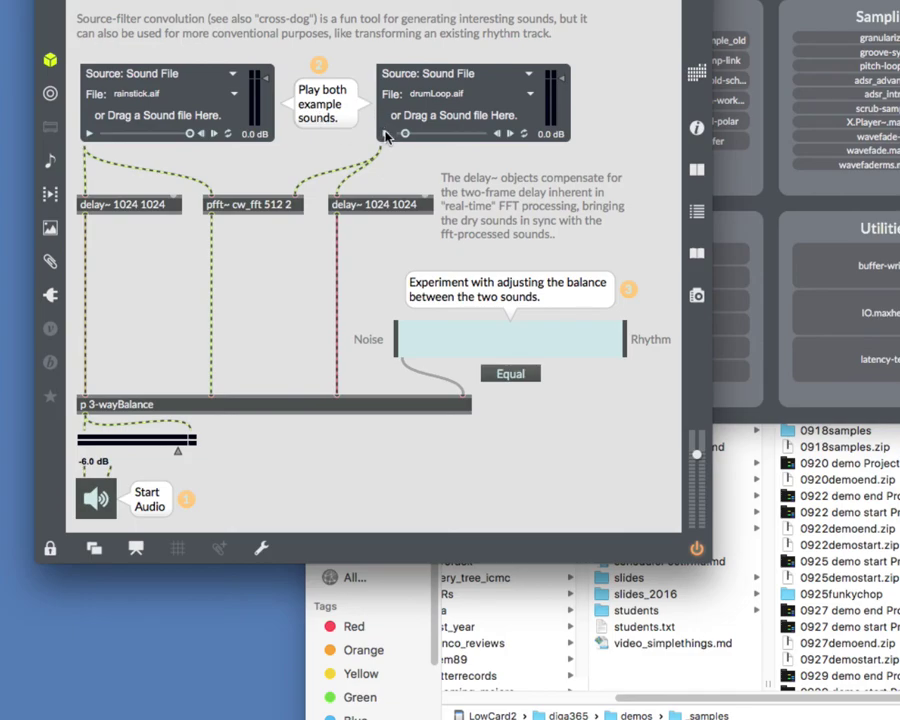
# - Play and stop drumLoop.aif, then play and stop rainstick.aif on their own
pyautogui.click(387, 136)
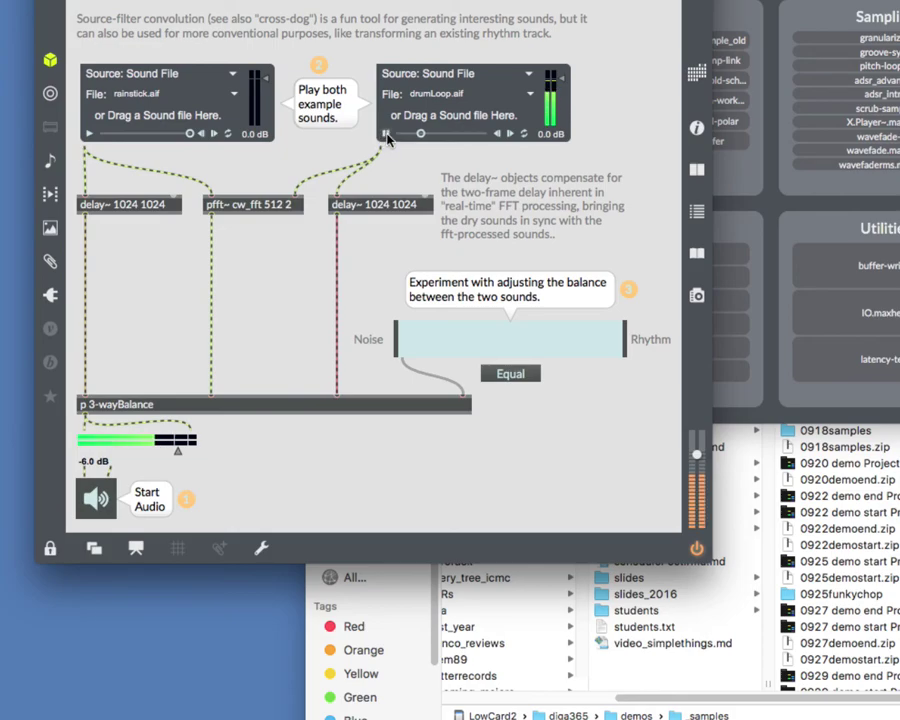
pyautogui.click(387, 136)
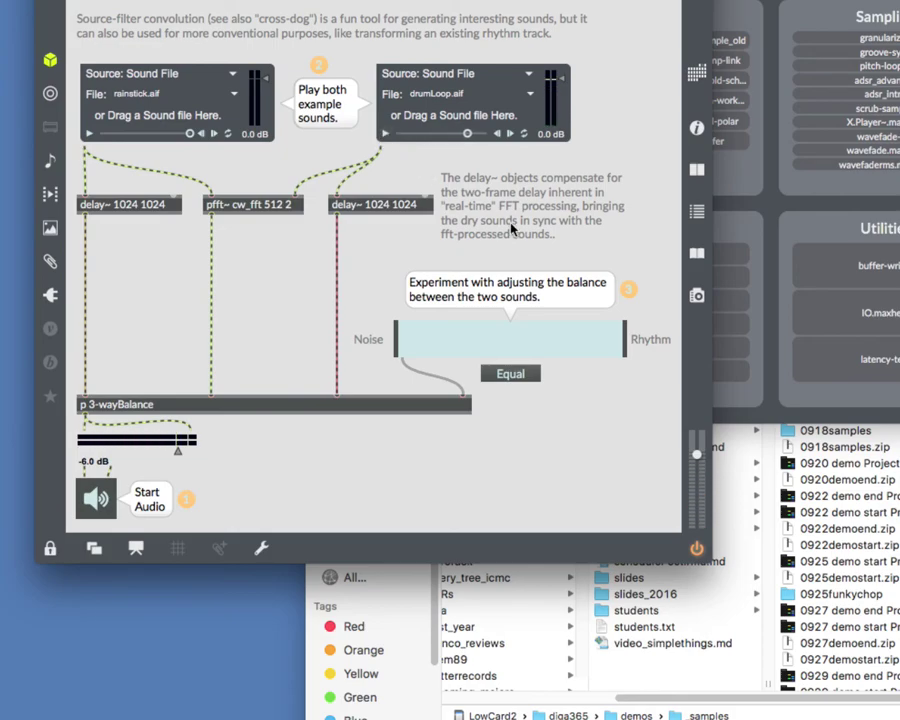
pyautogui.click(89, 134)
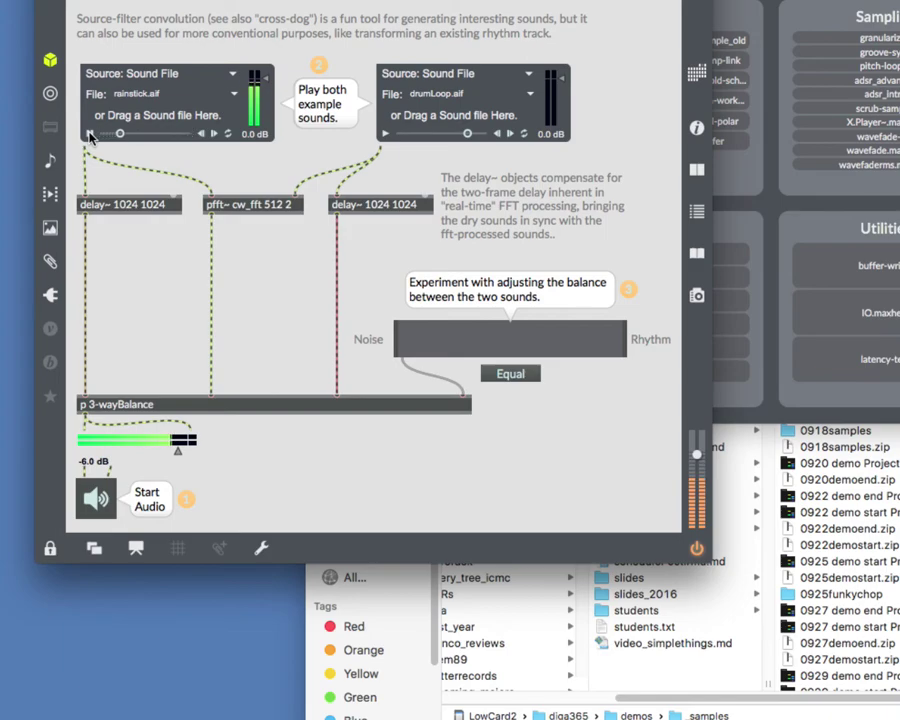
pyautogui.click(89, 134)
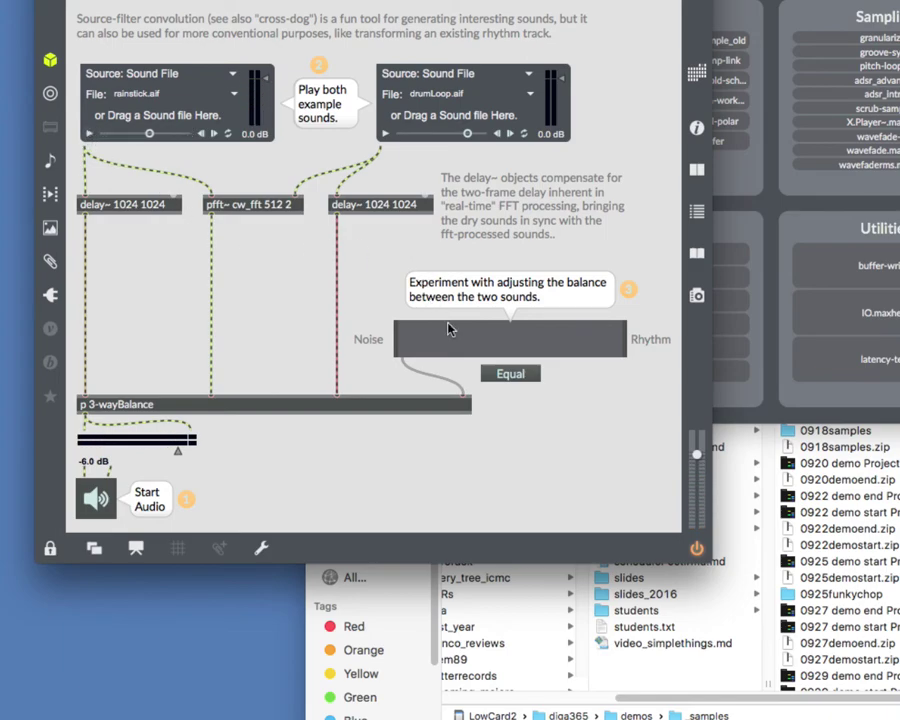
# - Set the balance about halfway, switch audio on, and play rainstick and drumLoop together
pyautogui.moveTo(451, 347); pyautogui.dragTo(510, 347)
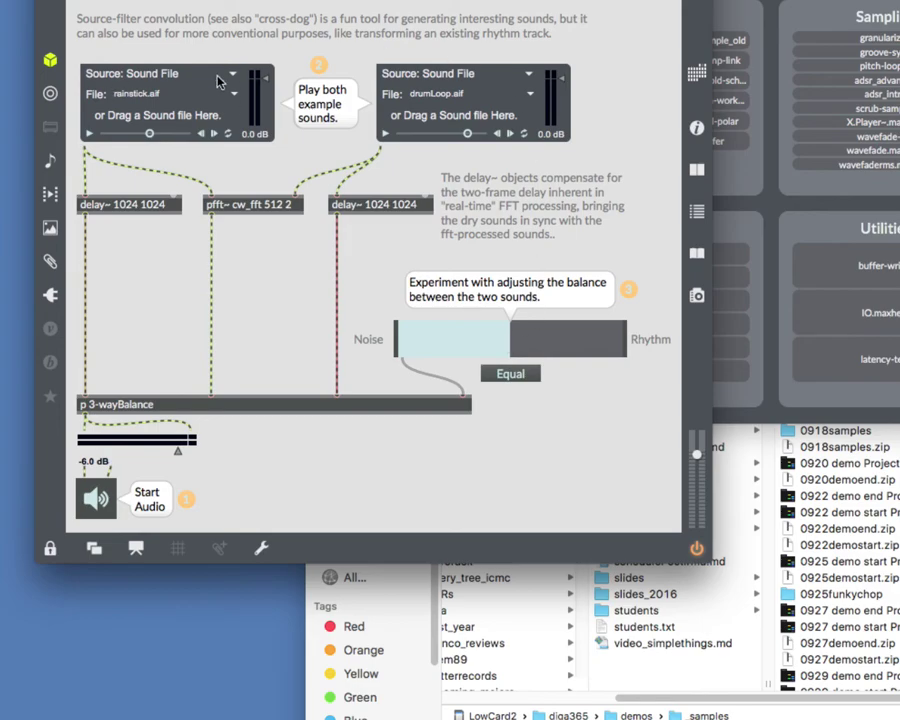
pyautogui.click(98, 506)
pyautogui.click(89, 133)
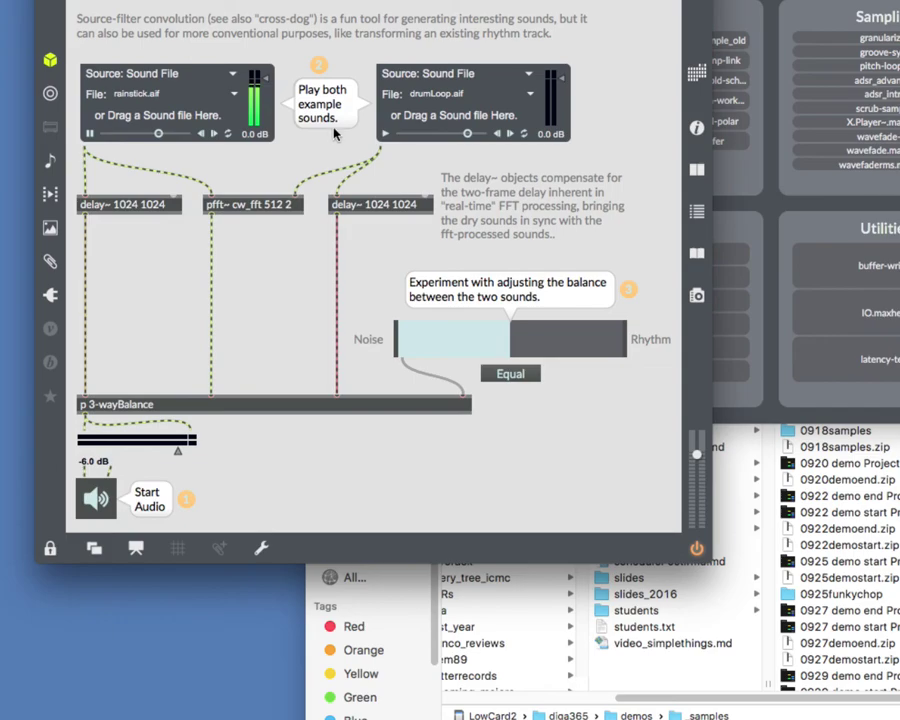
pyautogui.click(386, 134)
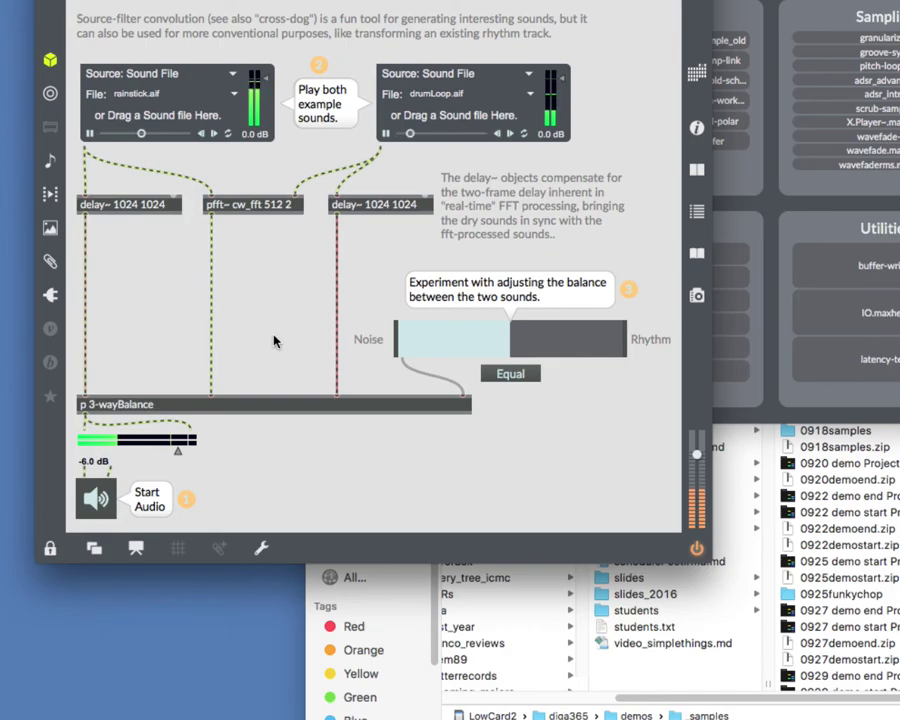
# - Turn off DSP with the speaker toggle to silence the rainstick and drum loop mix
pyautogui.click(93, 505)
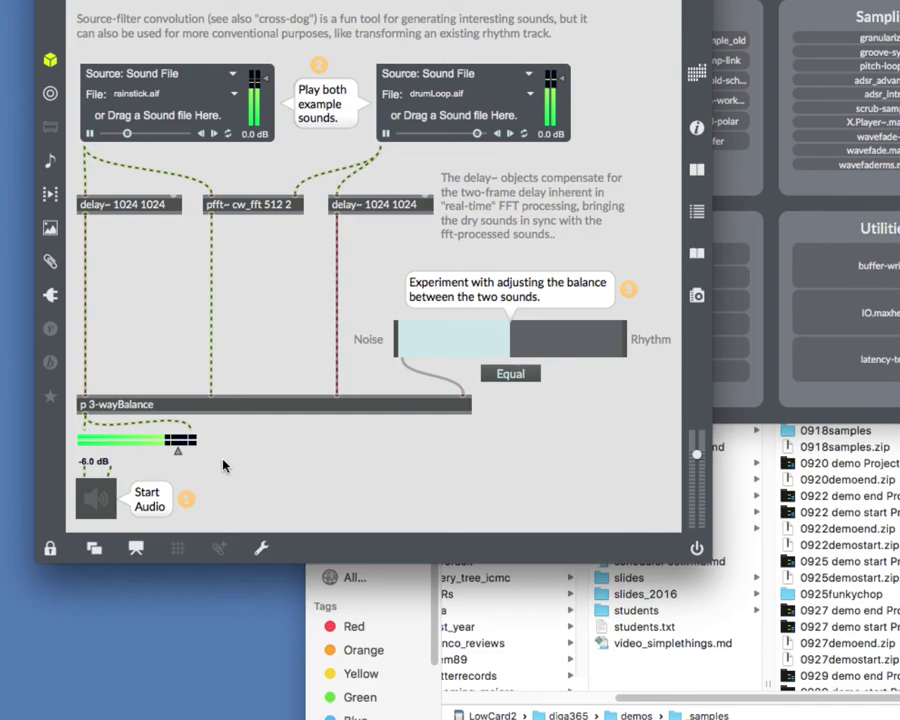